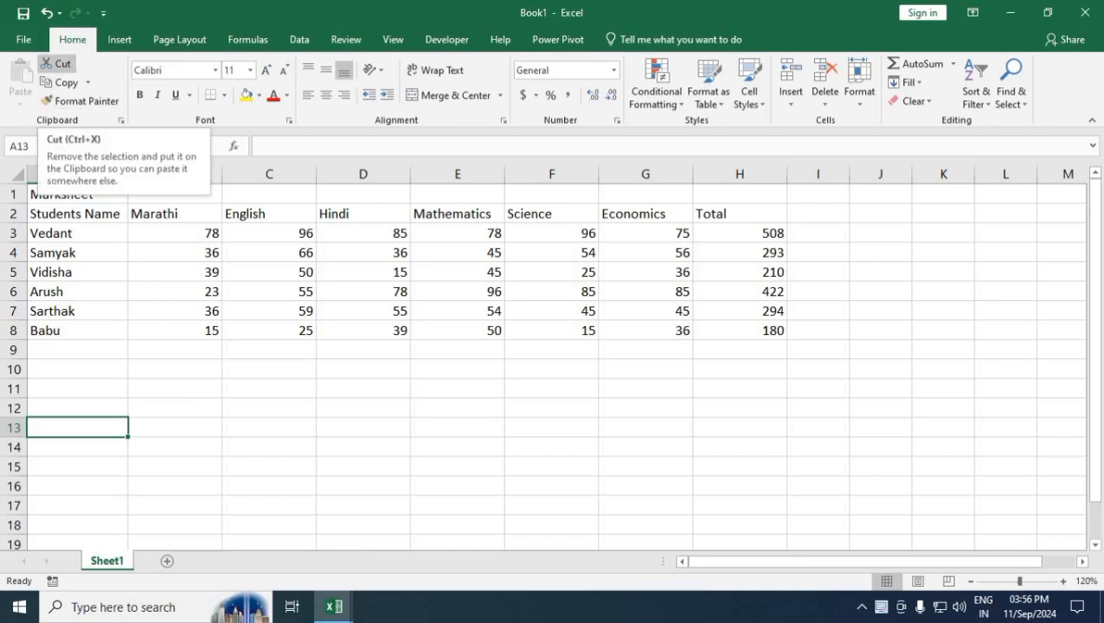
Cut the Students Name list in A2:A8 and paste it at E10, then undo the move.
left_click_drag(91, 215, 103, 329)
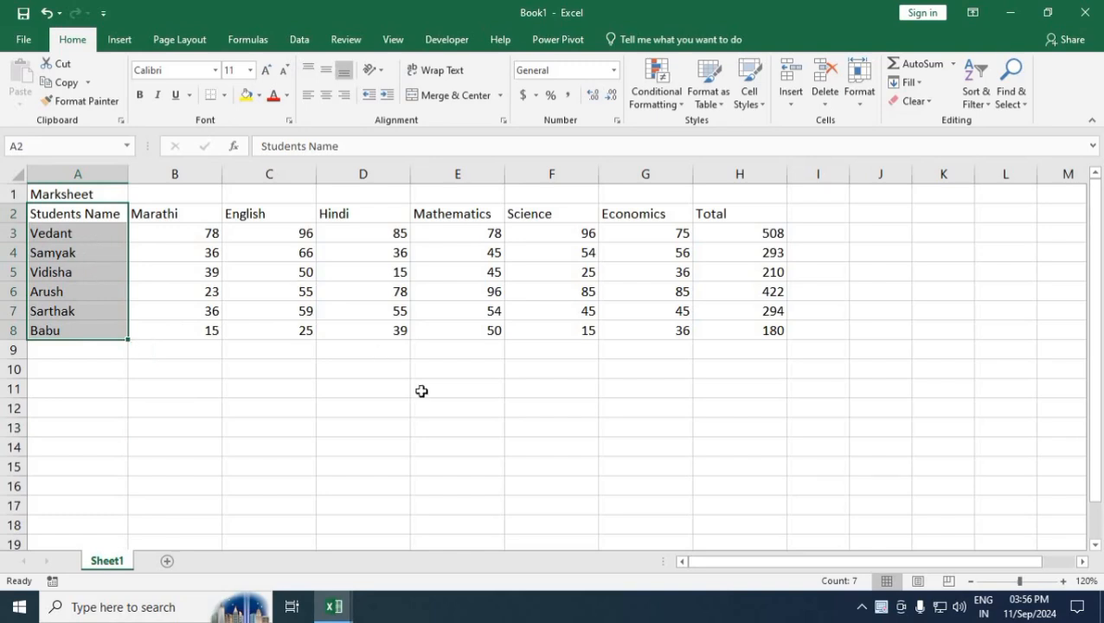
left_click(62, 66)
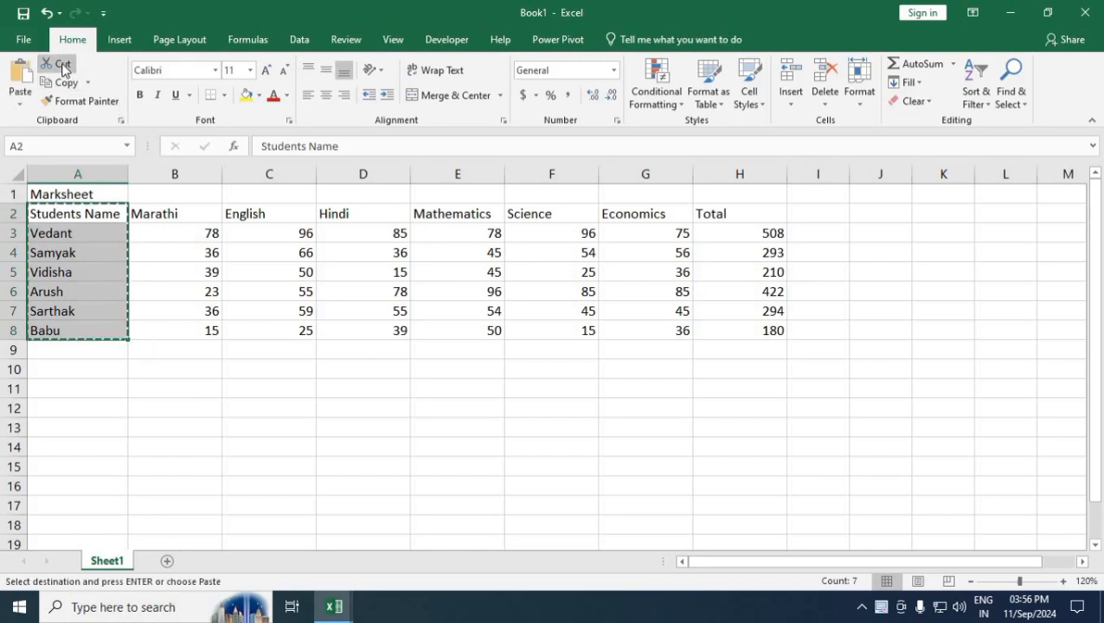
left_click(453, 372)
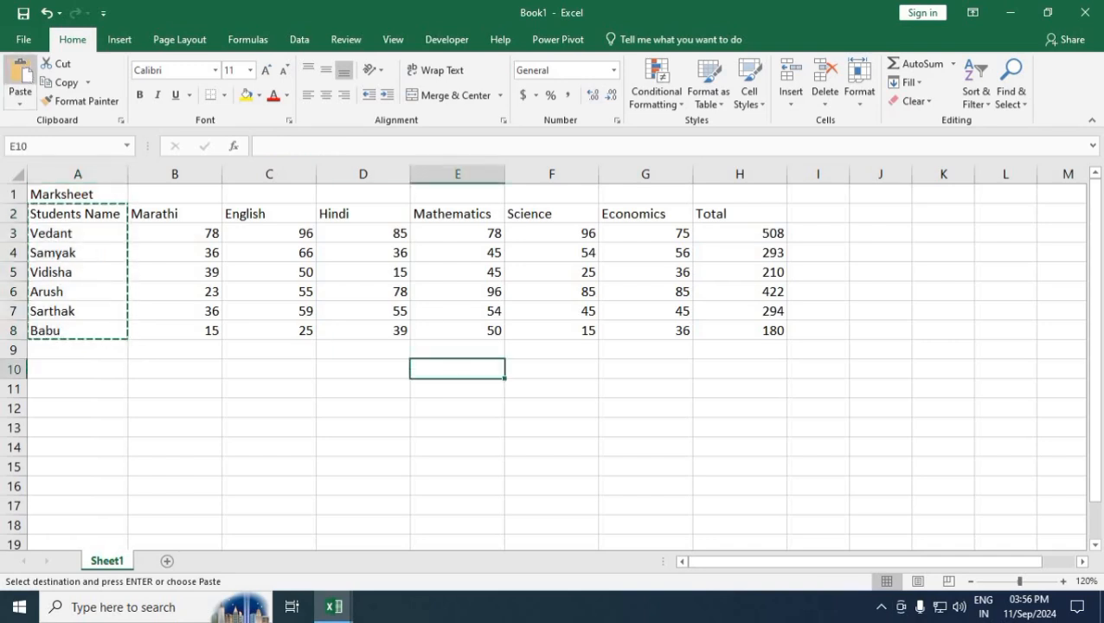
left_click(19, 78)
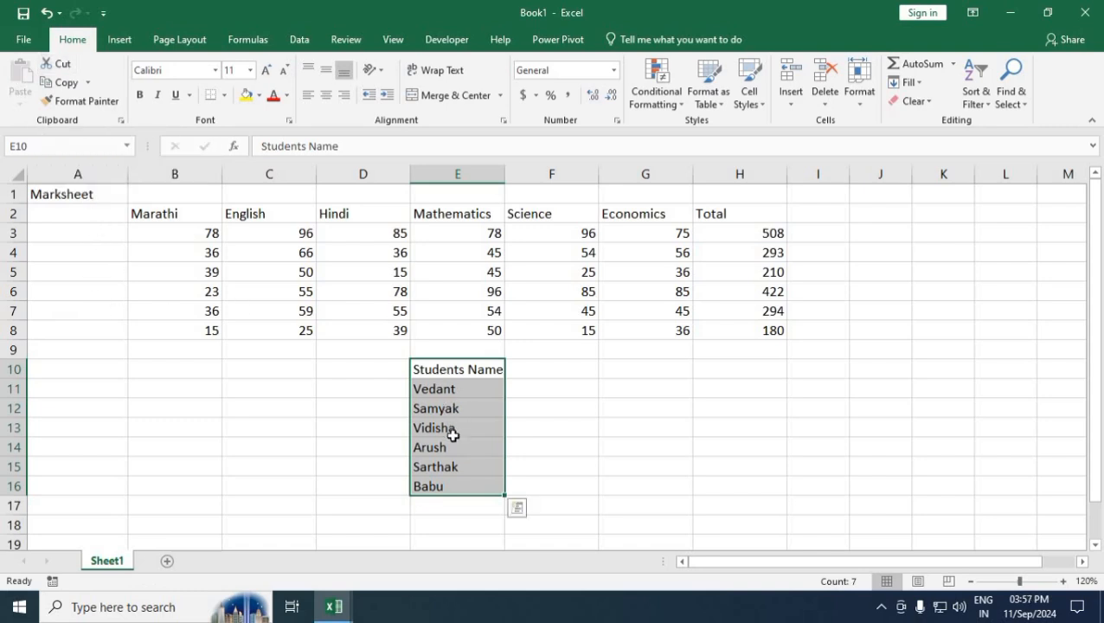
key("ctrl+z")
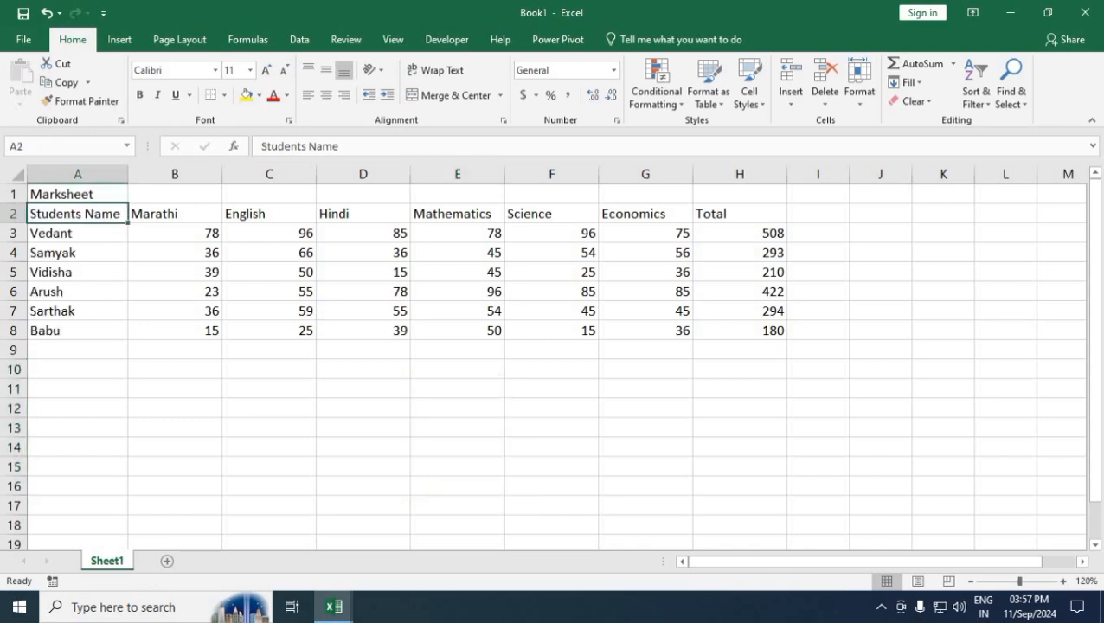
Copy the Students Name list in A2:A8 to E10 and undo the paste.
left_click_drag(52, 232, 101, 305)
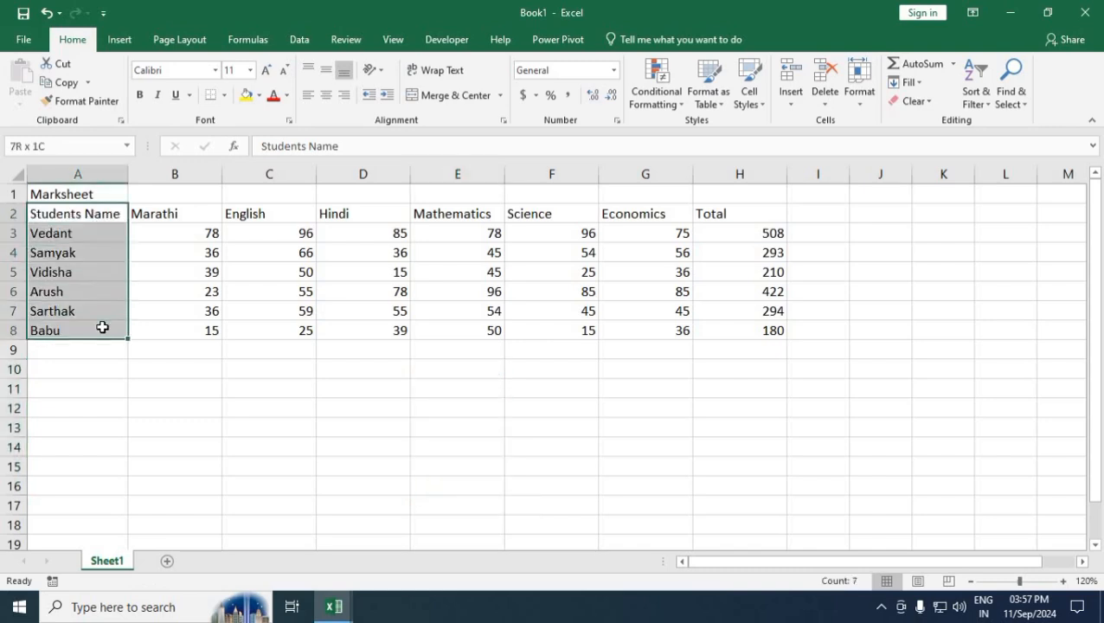
key("ctrl+v")
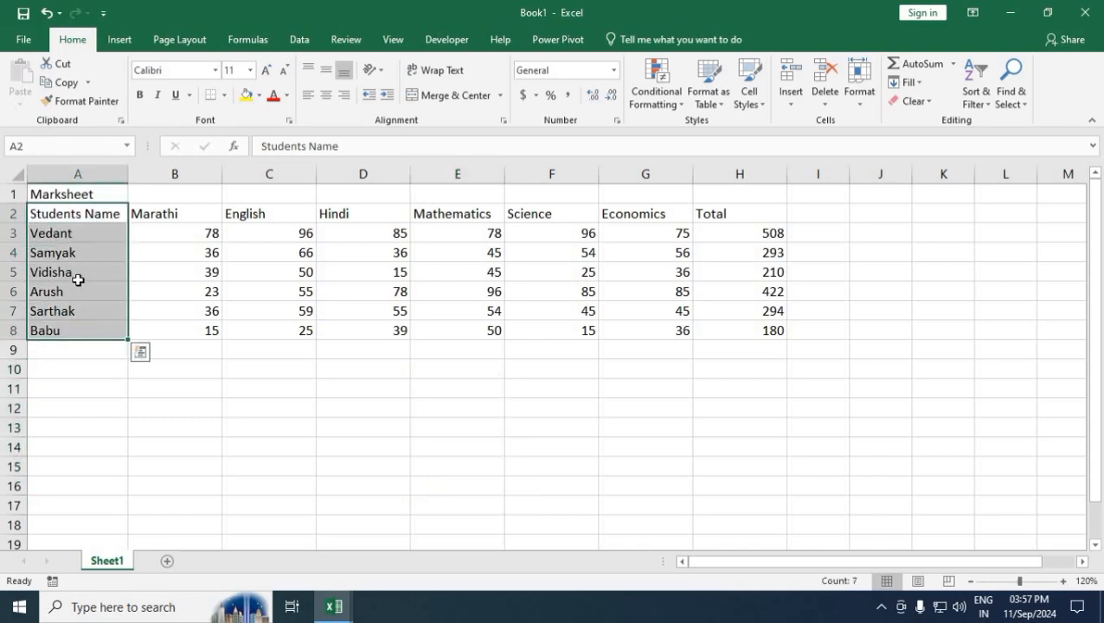
left_click(69, 83)
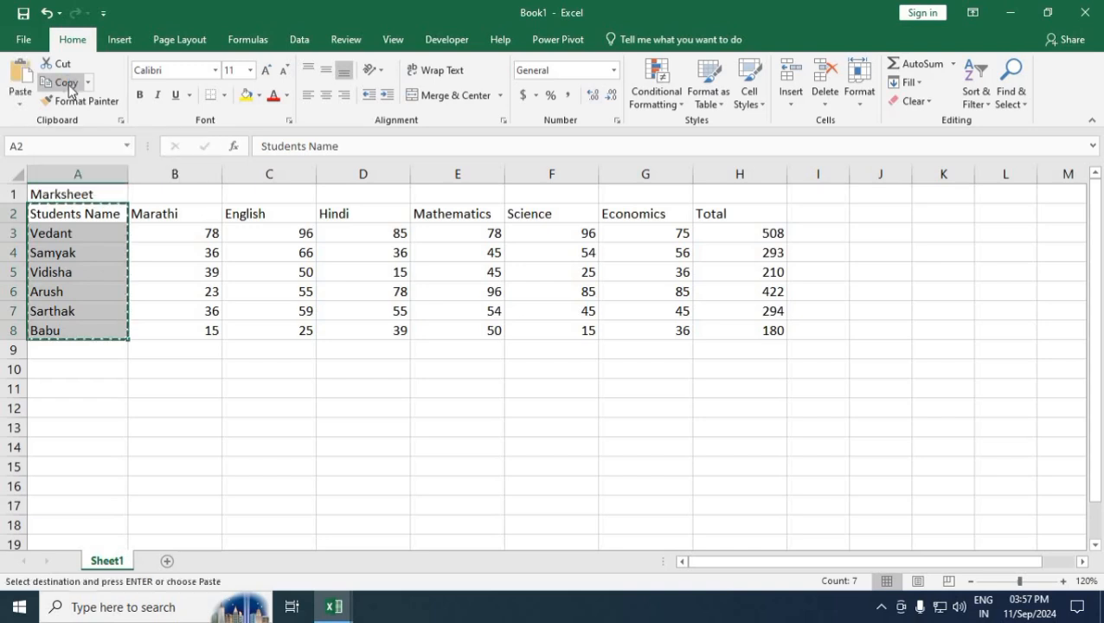
left_click(438, 371)
left_click(19, 76)
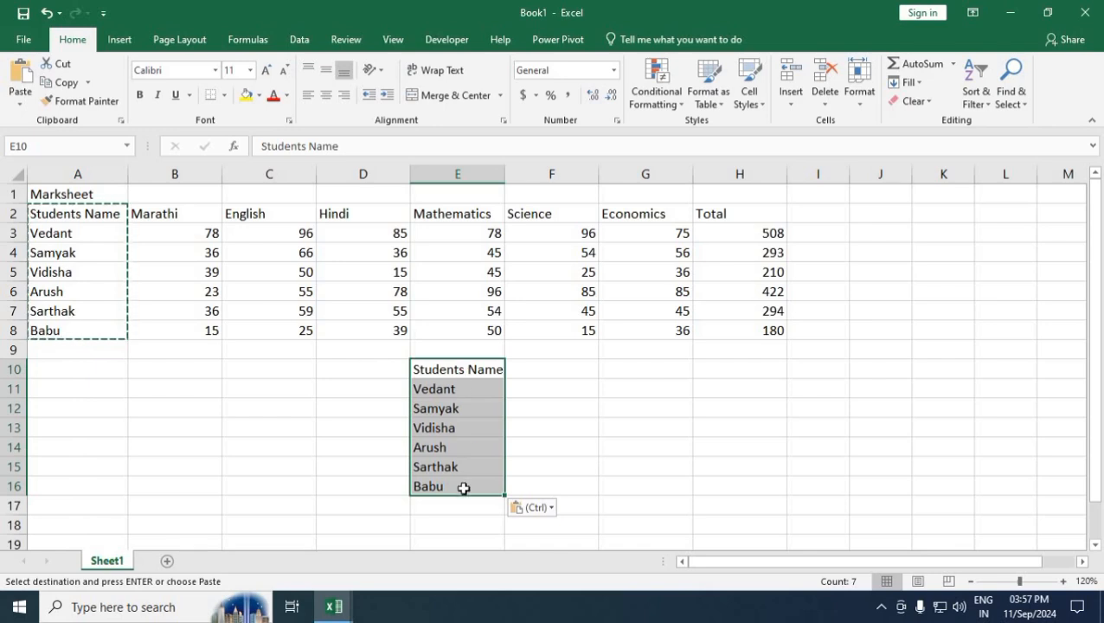
key("ctrl+z")
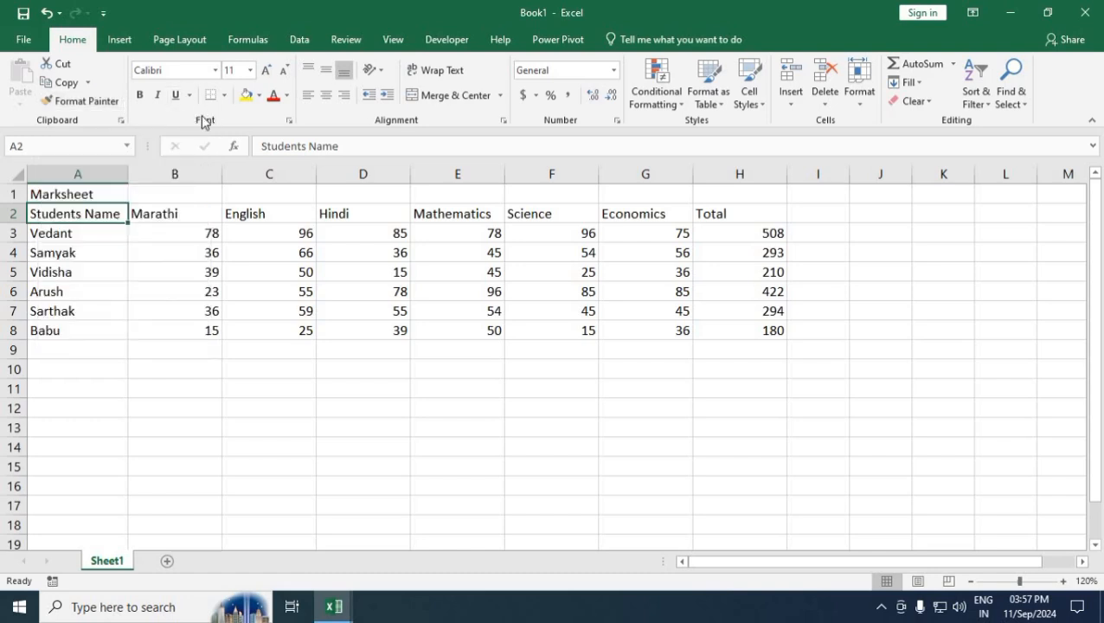
Format the Marksheet title in A1 with the Aharoni font at size 26.
left_click(95, 196)
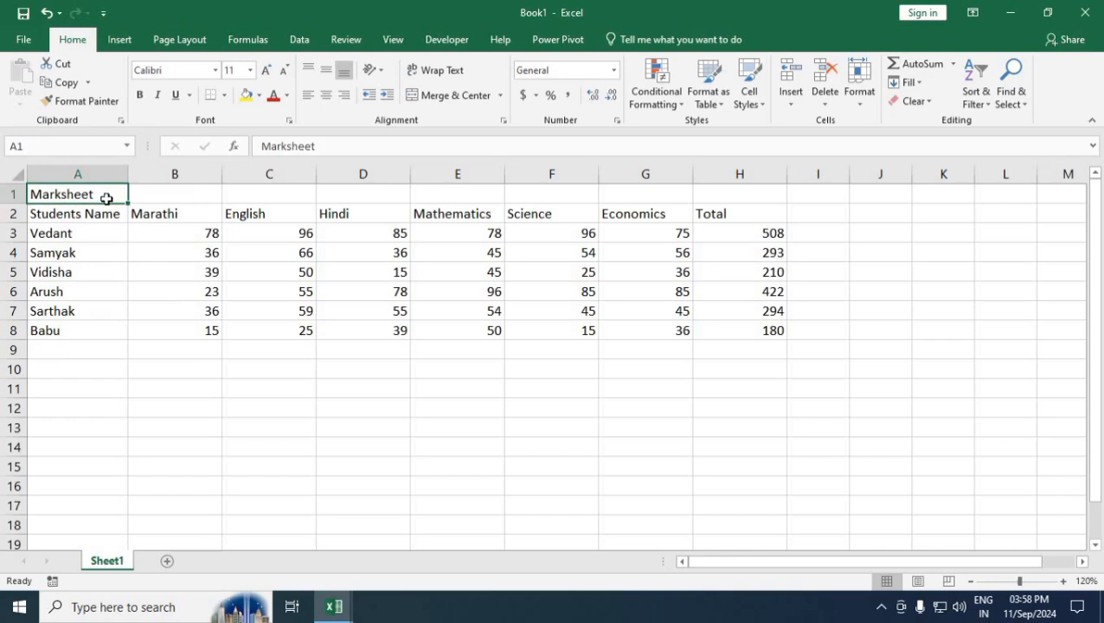
left_click(216, 70)
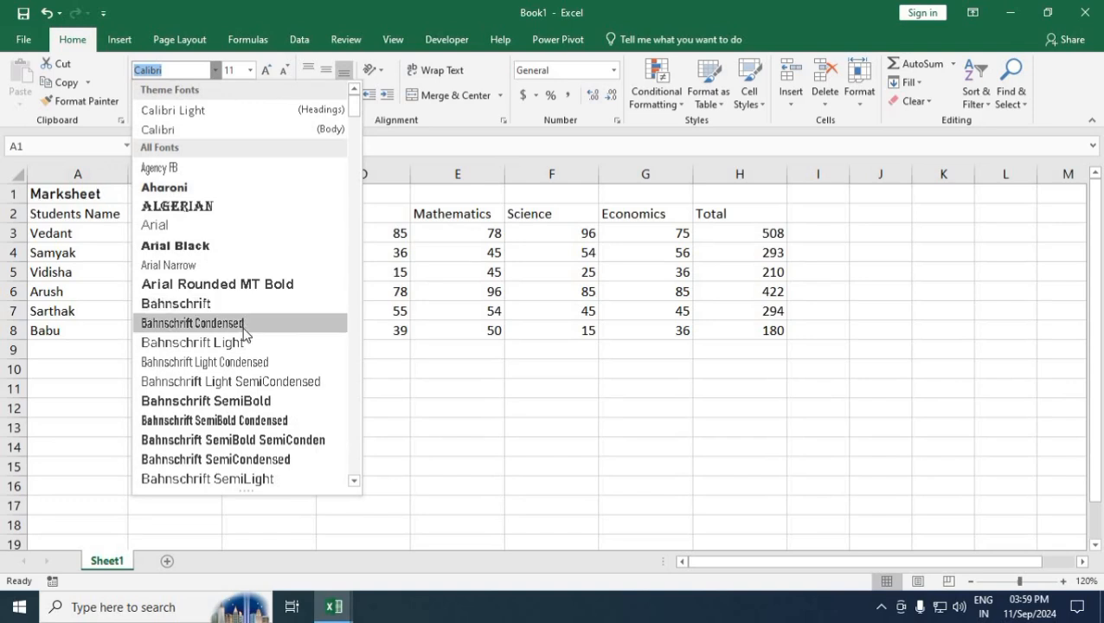
left_click(180, 189)
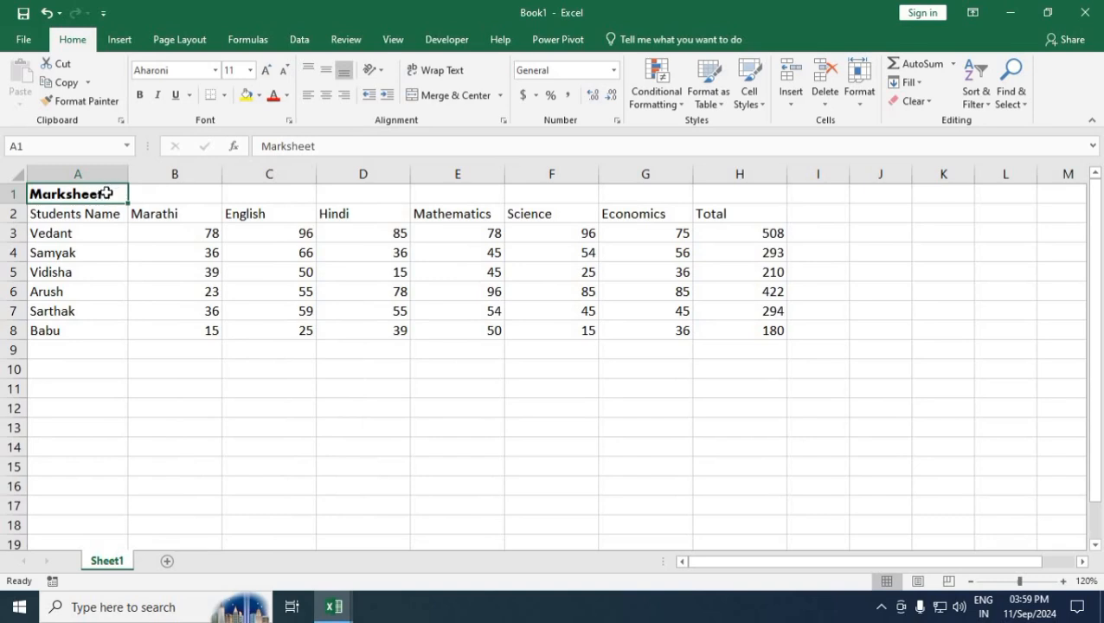
left_click(248, 73)
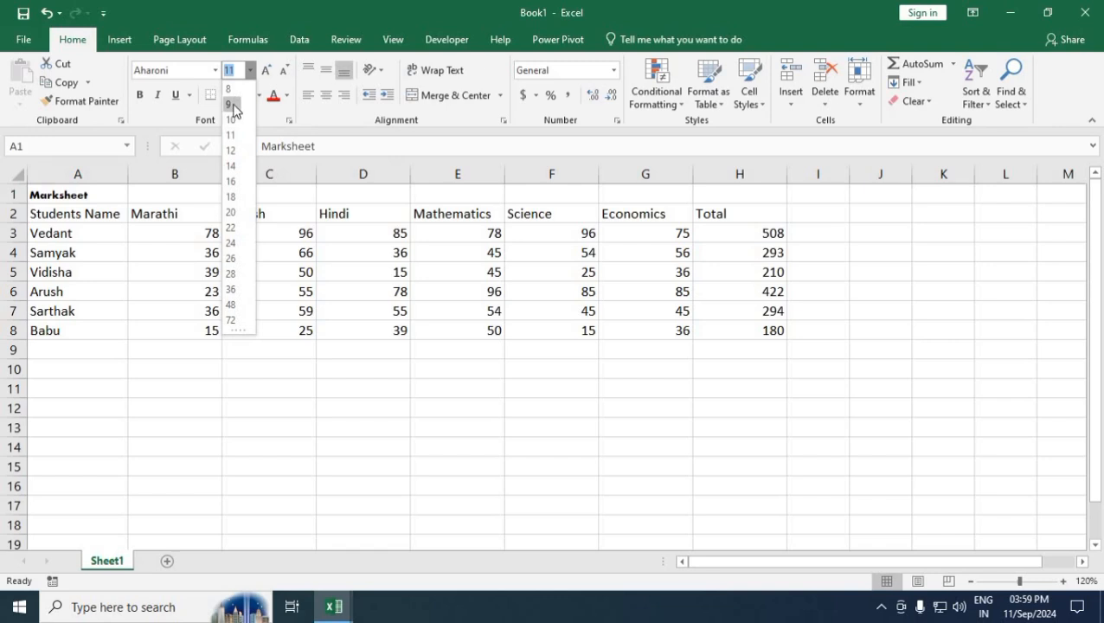
left_click(230, 257)
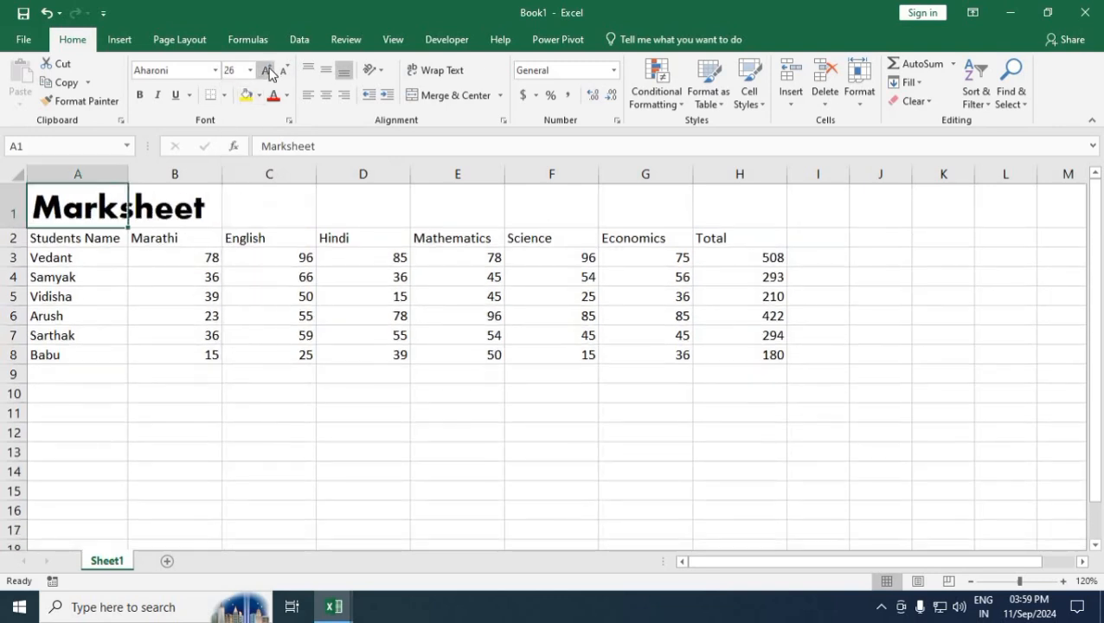
Increase the title's font size stepwise to 36 and decrease it back to 26.
left_click(269, 73)
left_click(269, 74)
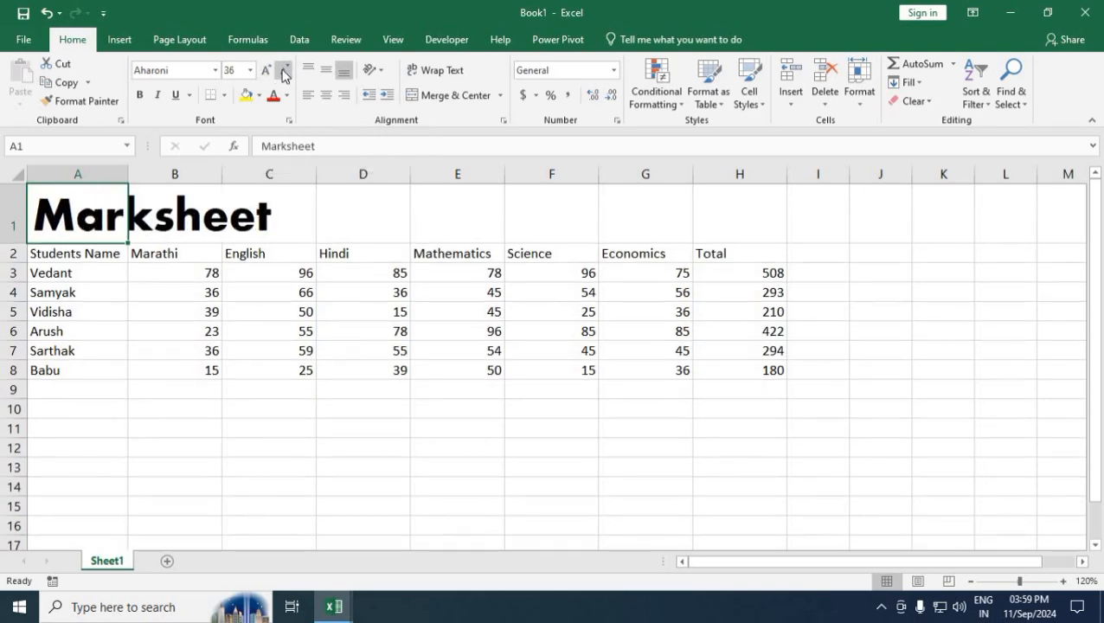
left_click(285, 73)
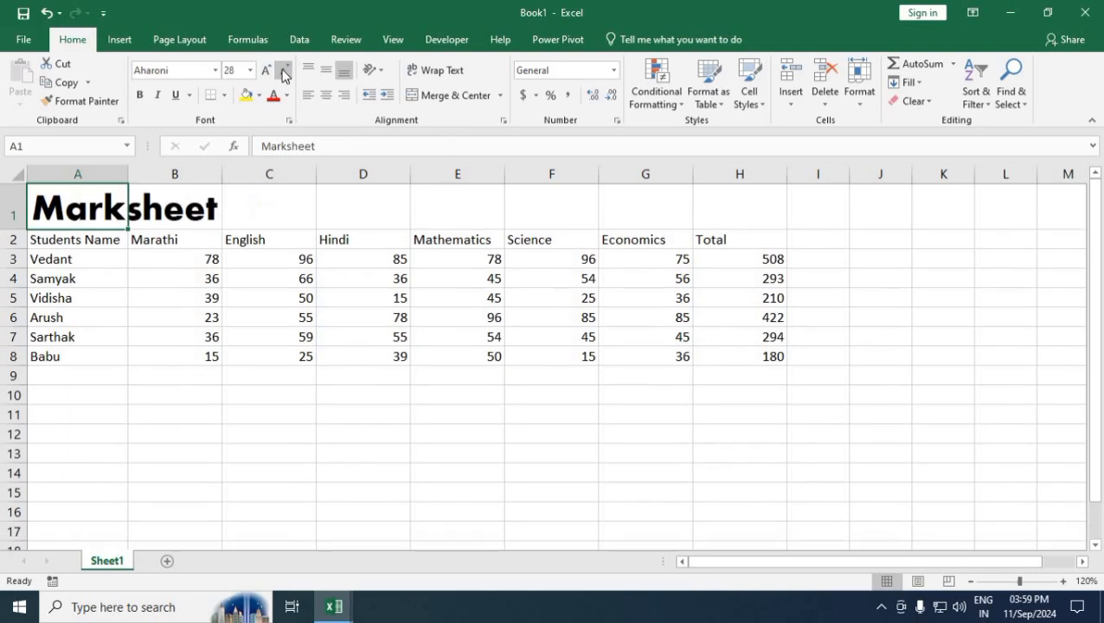
left_click(285, 74)
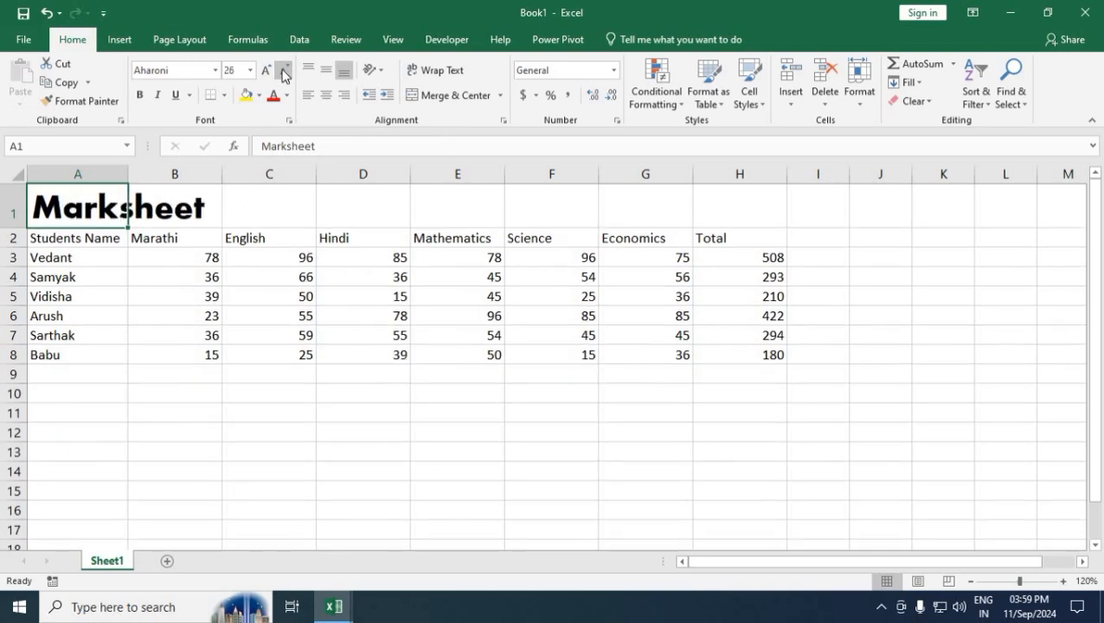
Make the header row A2:H2 bold and the student names in A3:A8 italic.
left_click_drag(78, 238, 762, 238)
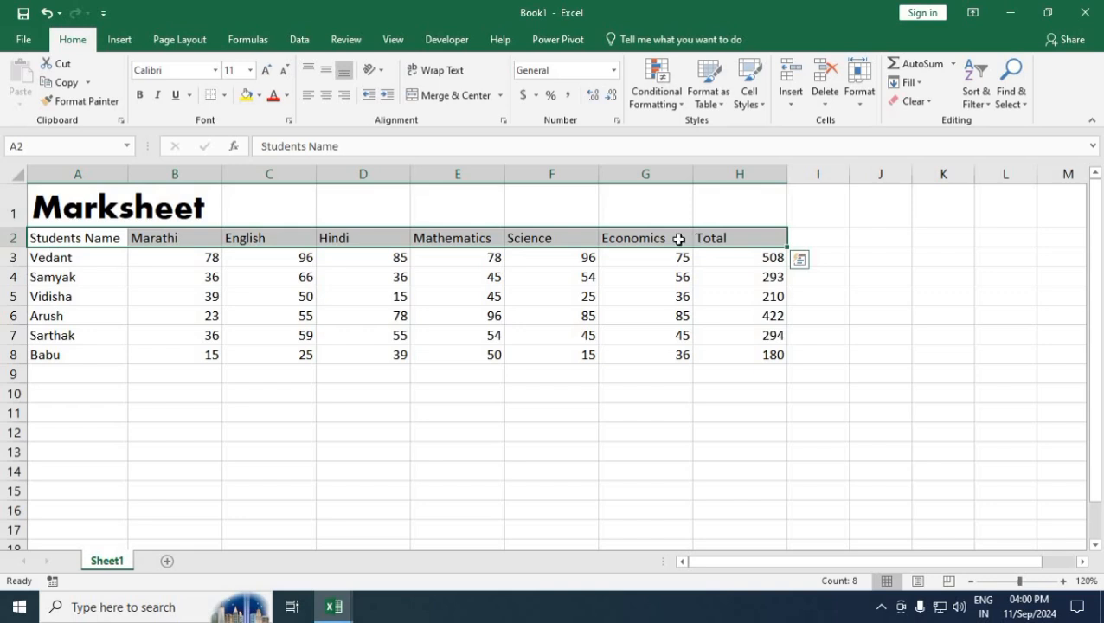
left_click(139, 97)
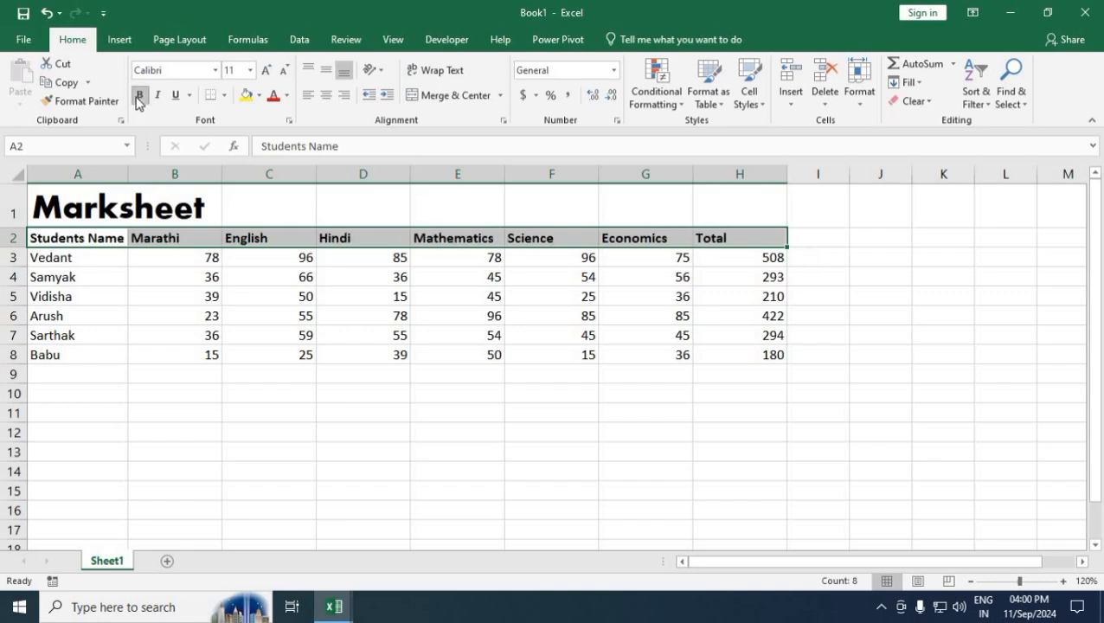
left_click_drag(89, 256, 94, 356)
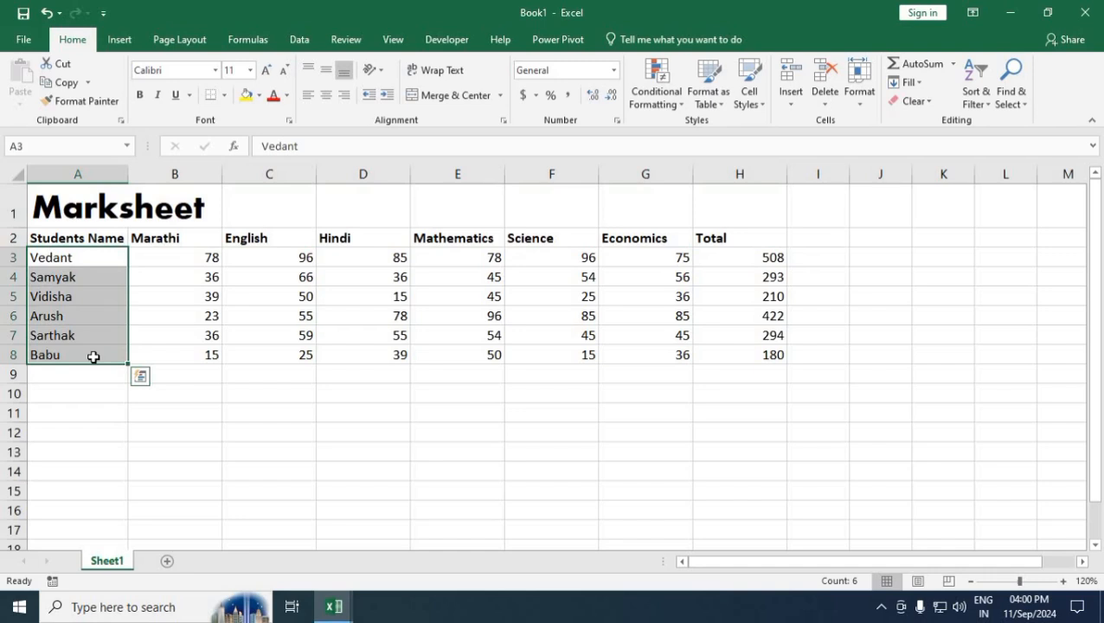
left_click(159, 100)
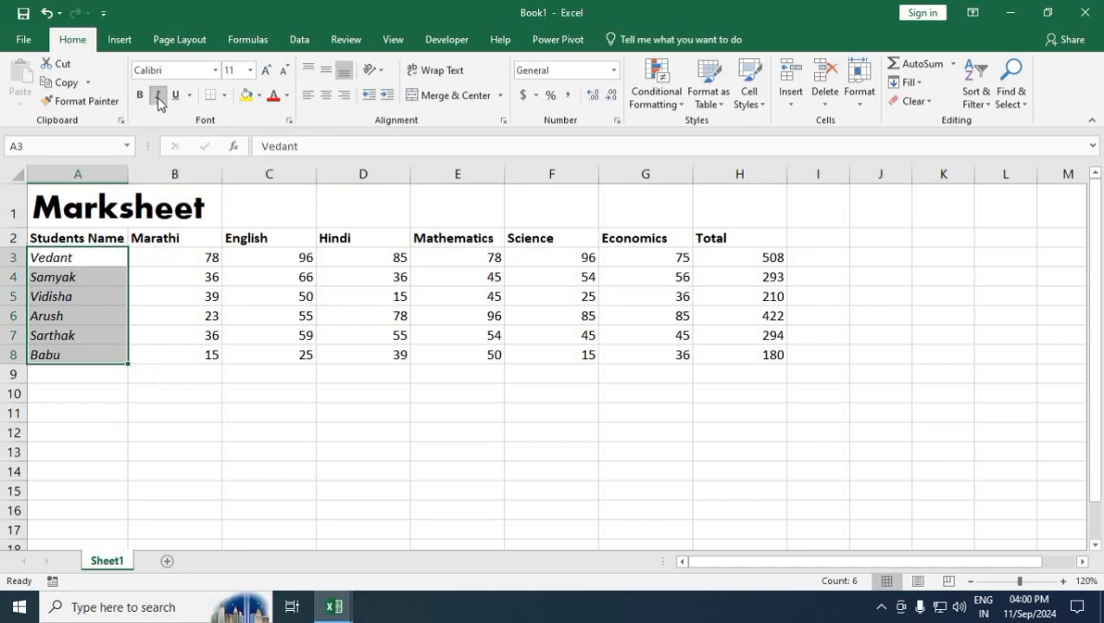
Apply a double underline to the Total values in H3:H8.
left_click_drag(738, 252, 746, 352)
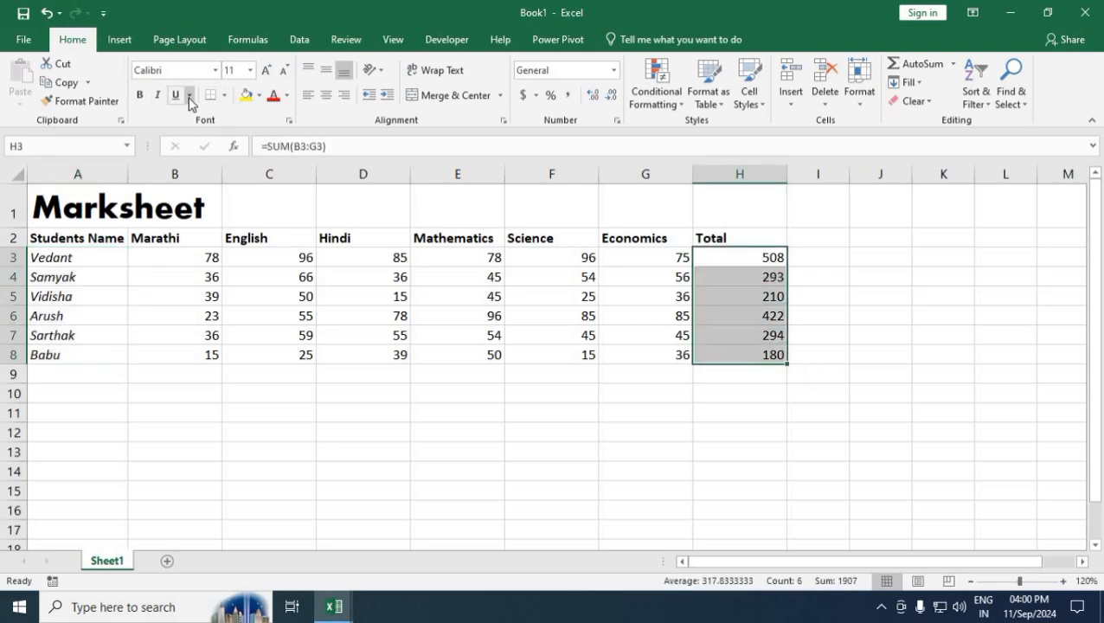
left_click(189, 97)
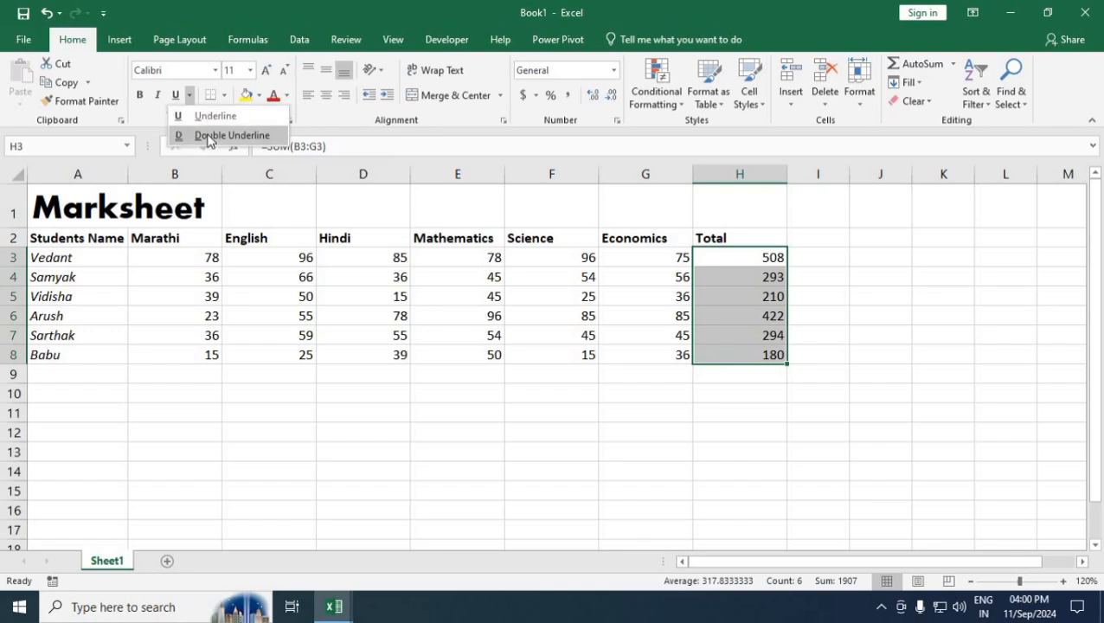
left_click(208, 137)
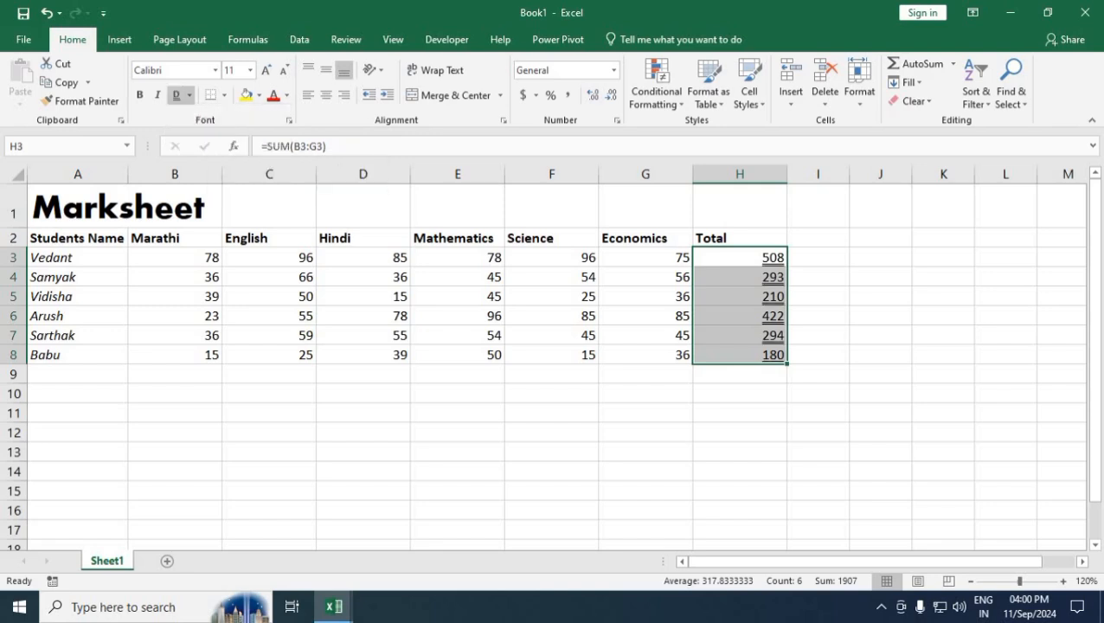
Apply a Bottom Border to the marks table A2:H8 and deselect the table.
left_click_drag(103, 247, 749, 353)
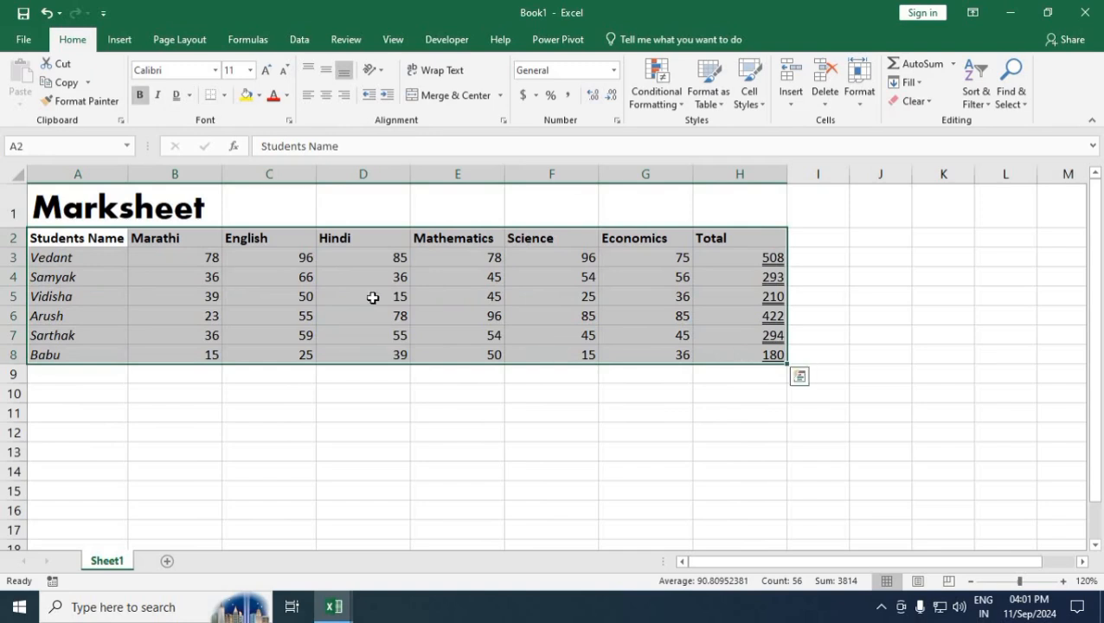
left_click(223, 95)
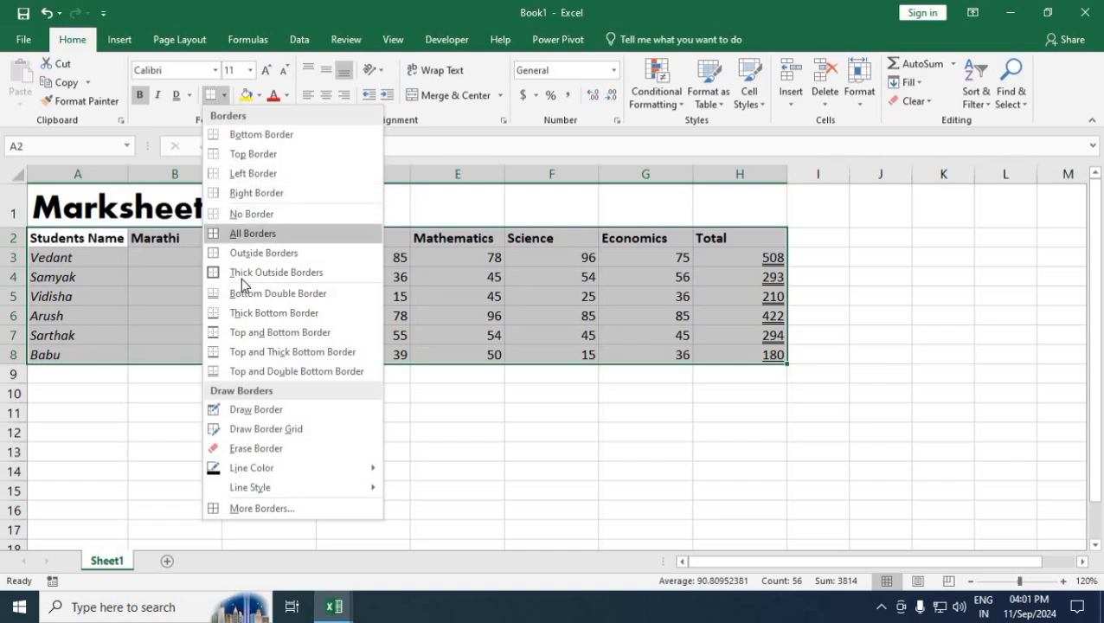
left_click(251, 137)
left_click(258, 386)
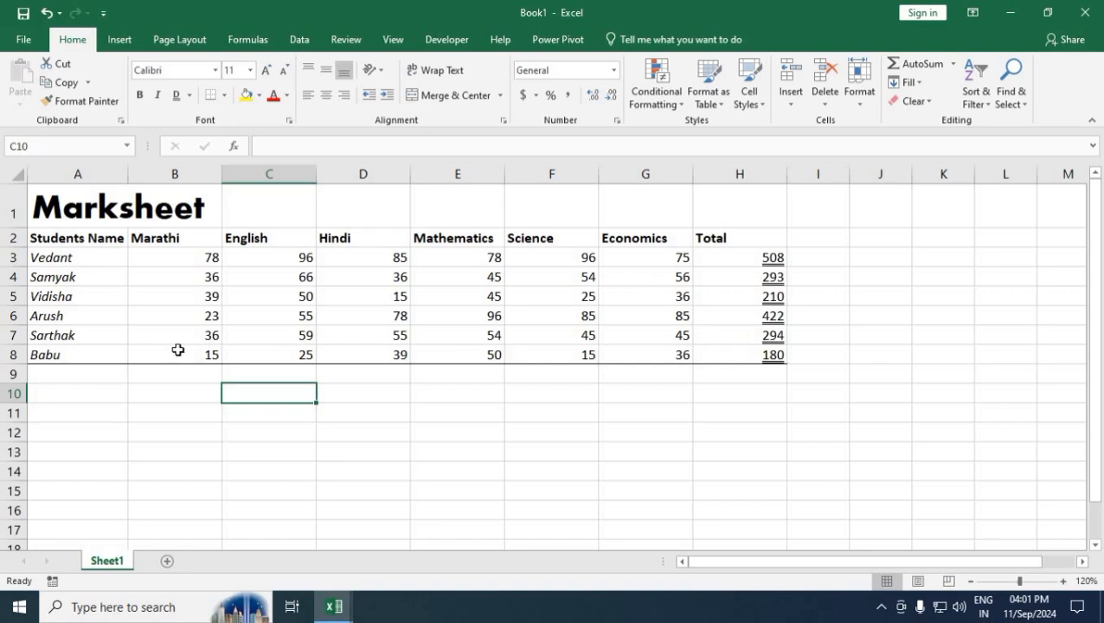
Apply All Borders to the marks table A2:H8 and deselect the table.
left_click_drag(69, 237, 761, 354)
left_click(224, 95)
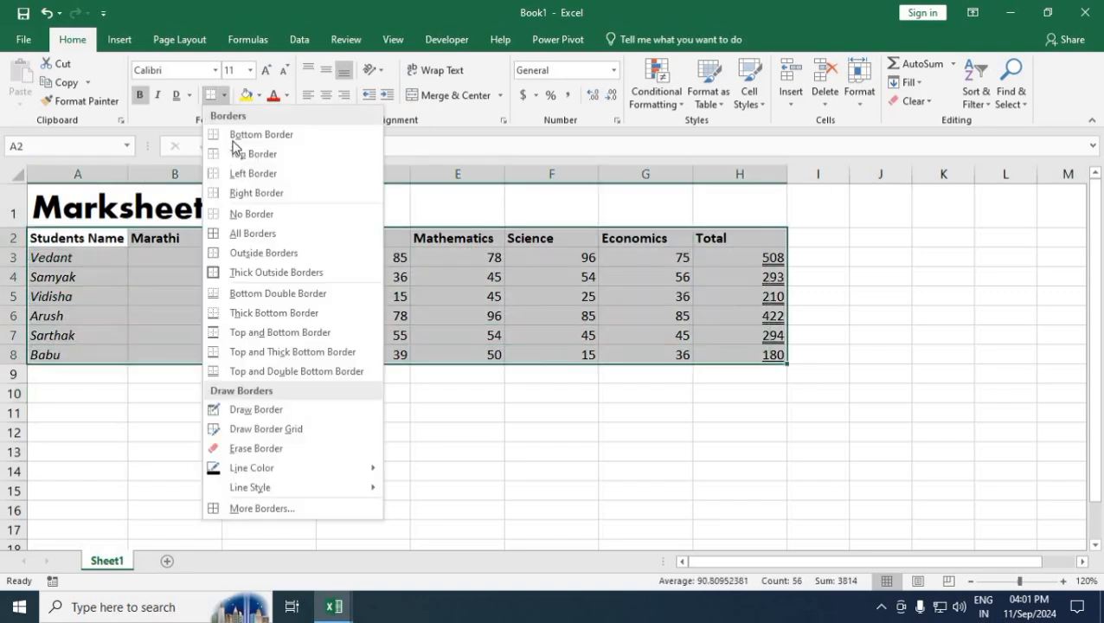
left_click(254, 234)
left_click(271, 275)
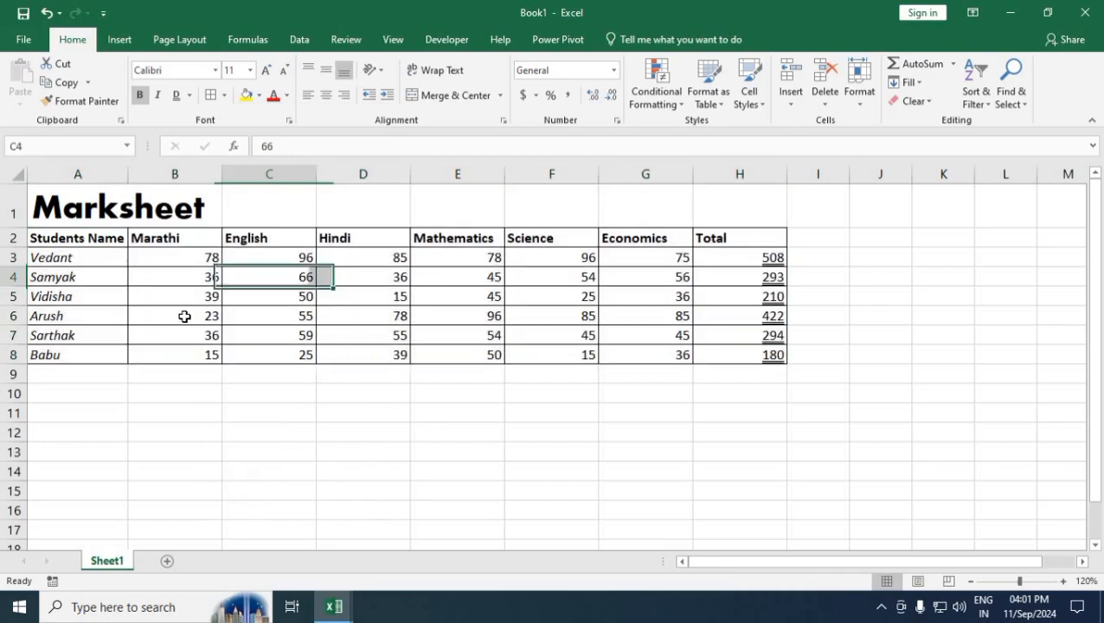
Remove the existing borders from the marks table A2:H8 and apply Thick Outside Borders instead.
left_click(113, 242)
left_click_drag(112, 242, 766, 355)
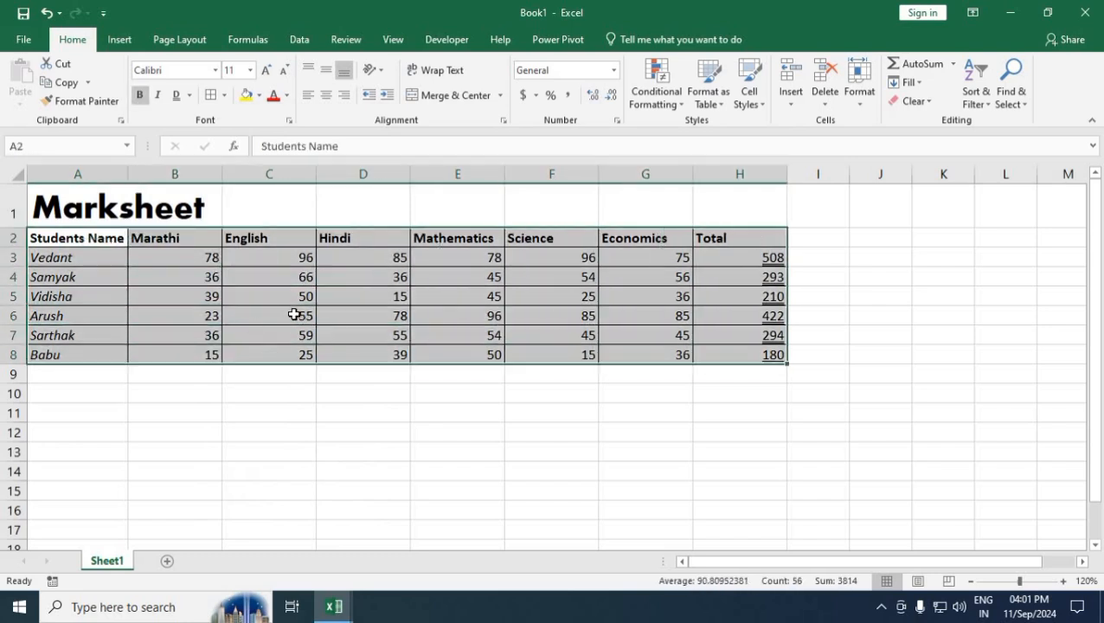
left_click(223, 96)
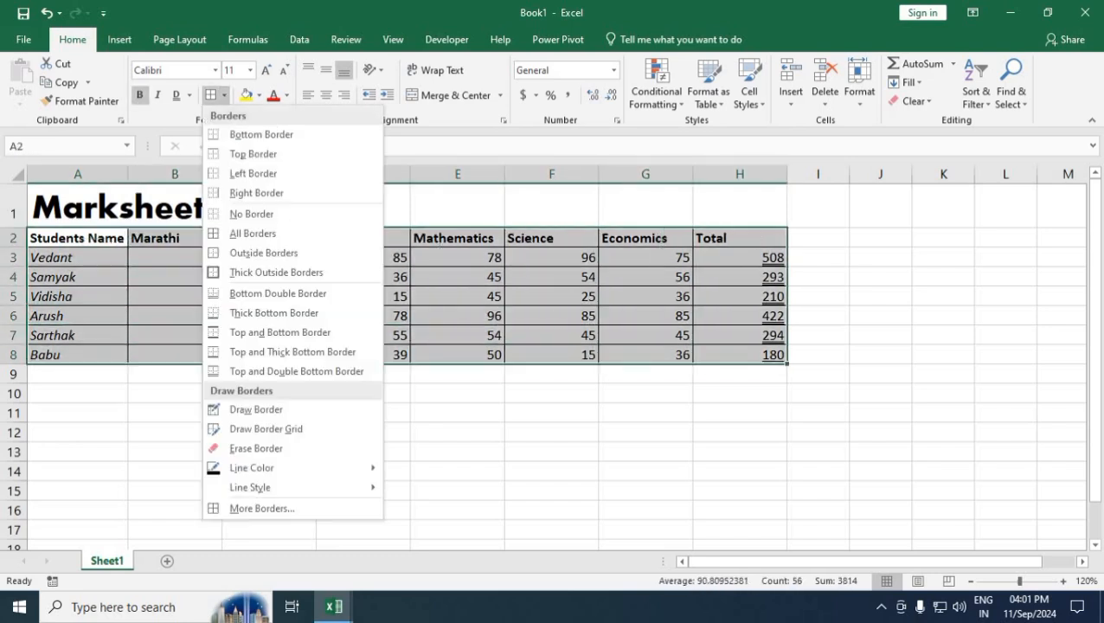
left_click(250, 216)
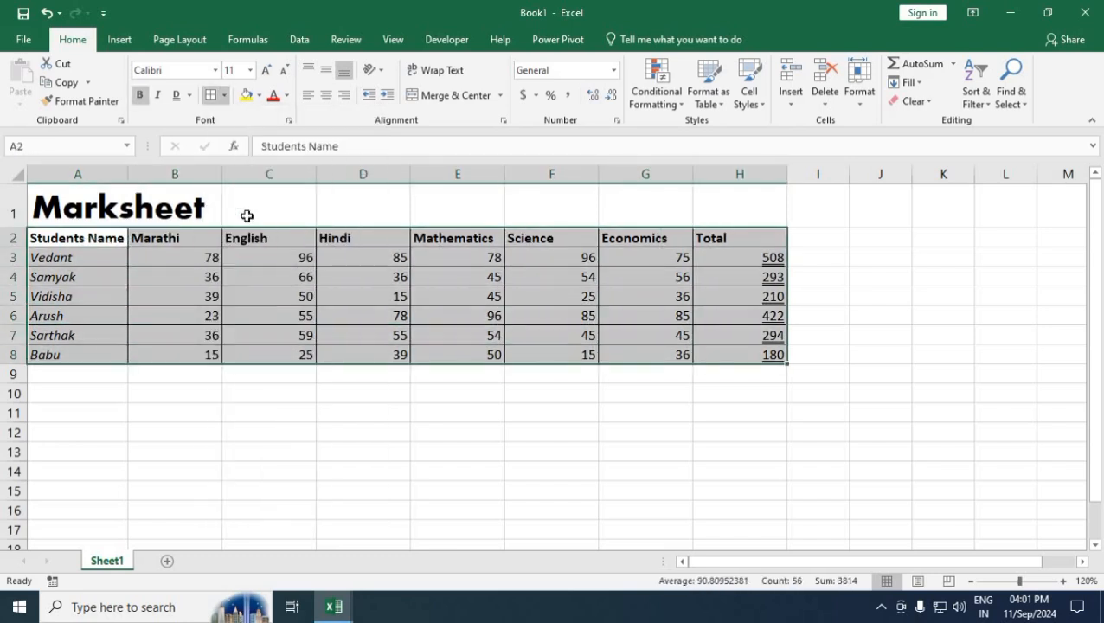
left_click(227, 100)
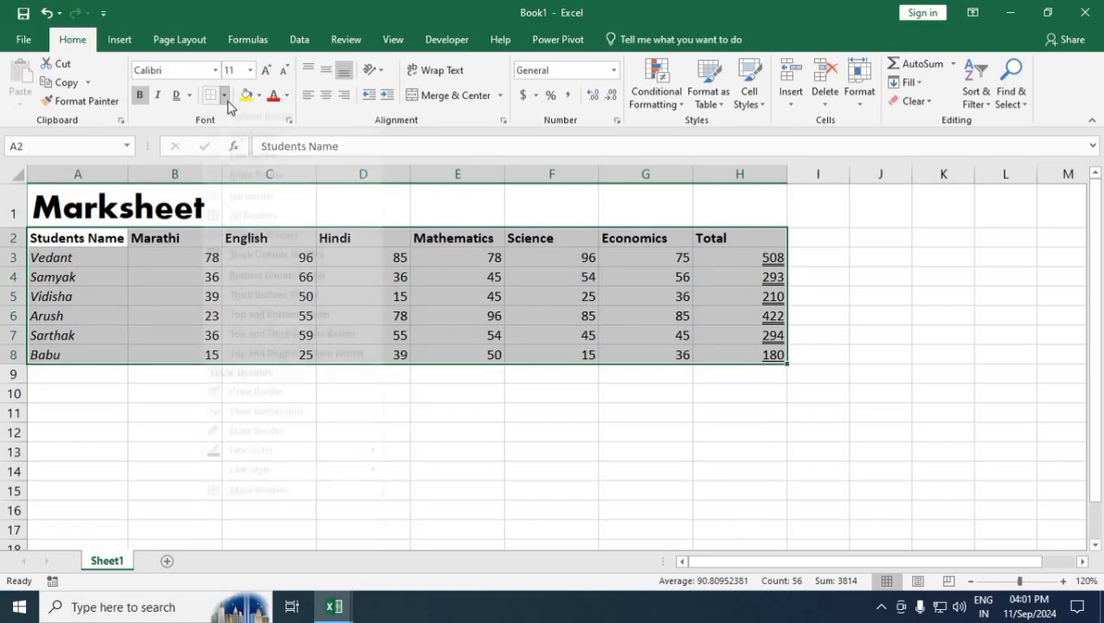
left_click(260, 275)
left_click(549, 374)
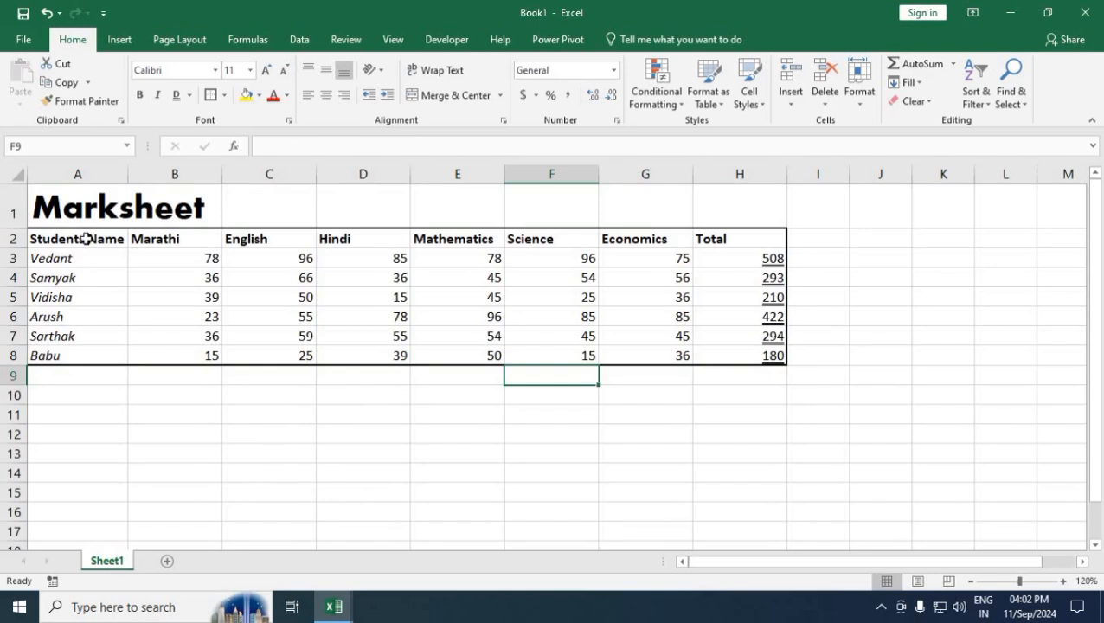
Draw a border around the empty cell block A10:E17 below the marks table with Draw Border.
left_click_drag(86, 239, 762, 356)
left_click(224, 95)
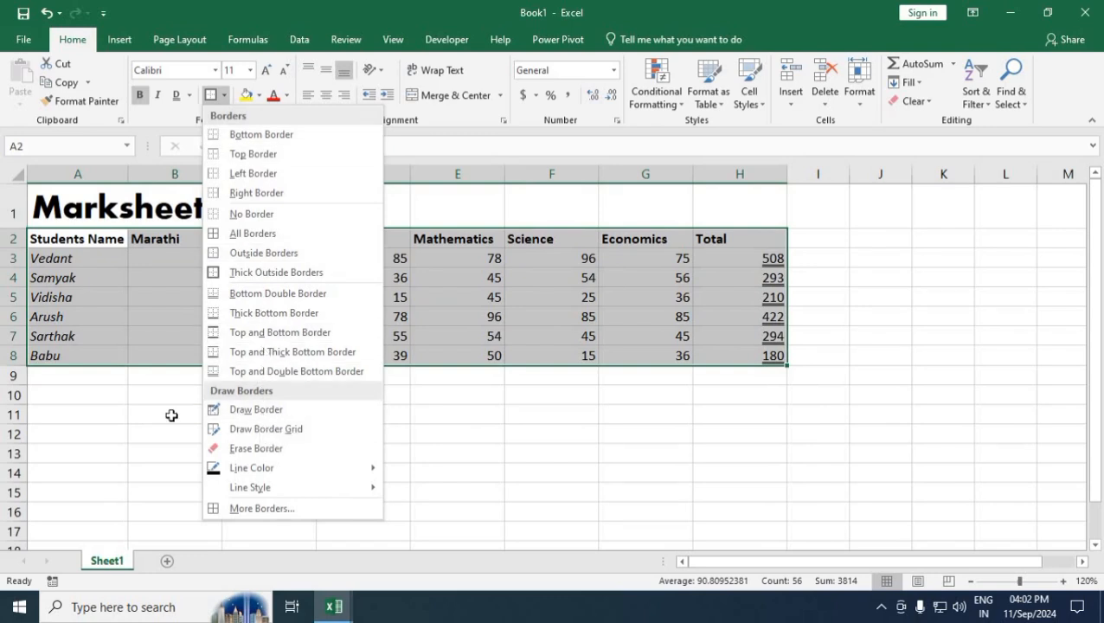
scroll(171, 415, "down", 2)
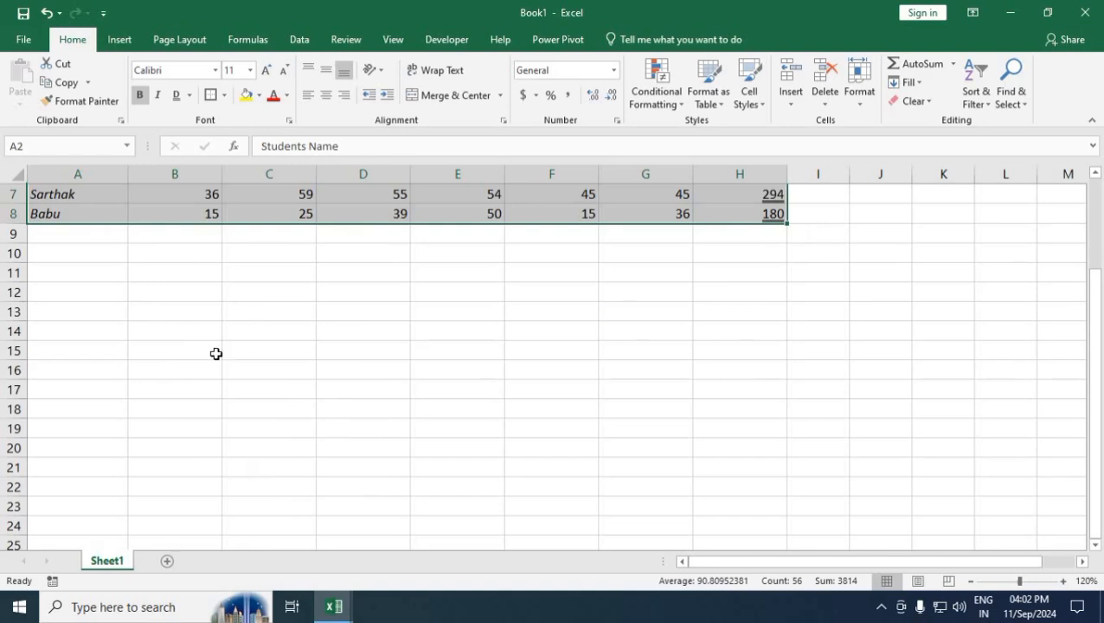
left_click(224, 97)
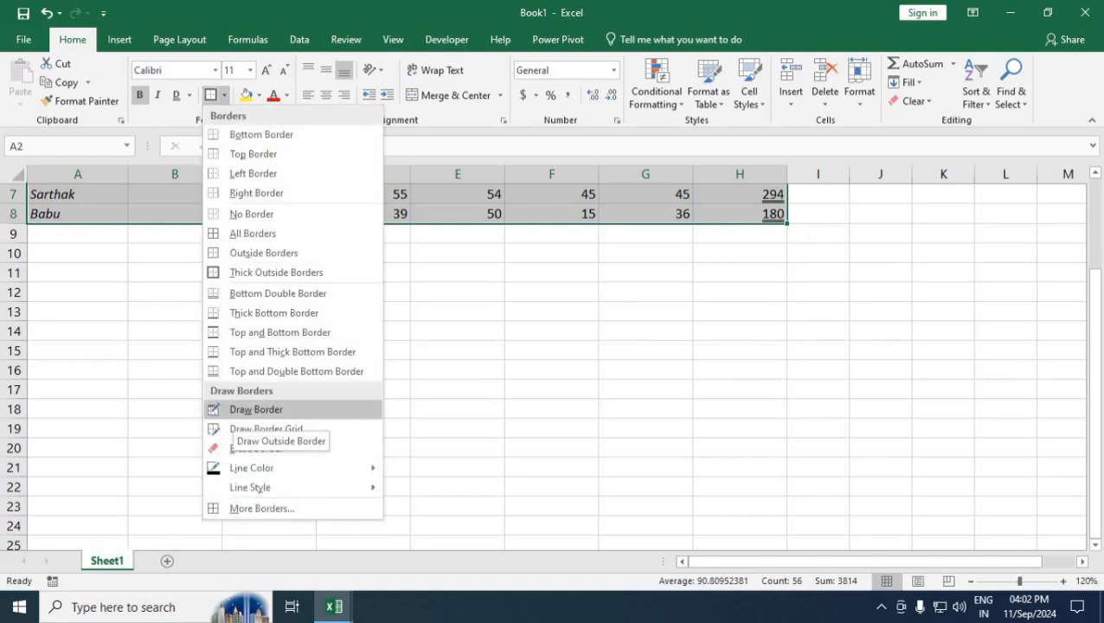
left_click(256, 409)
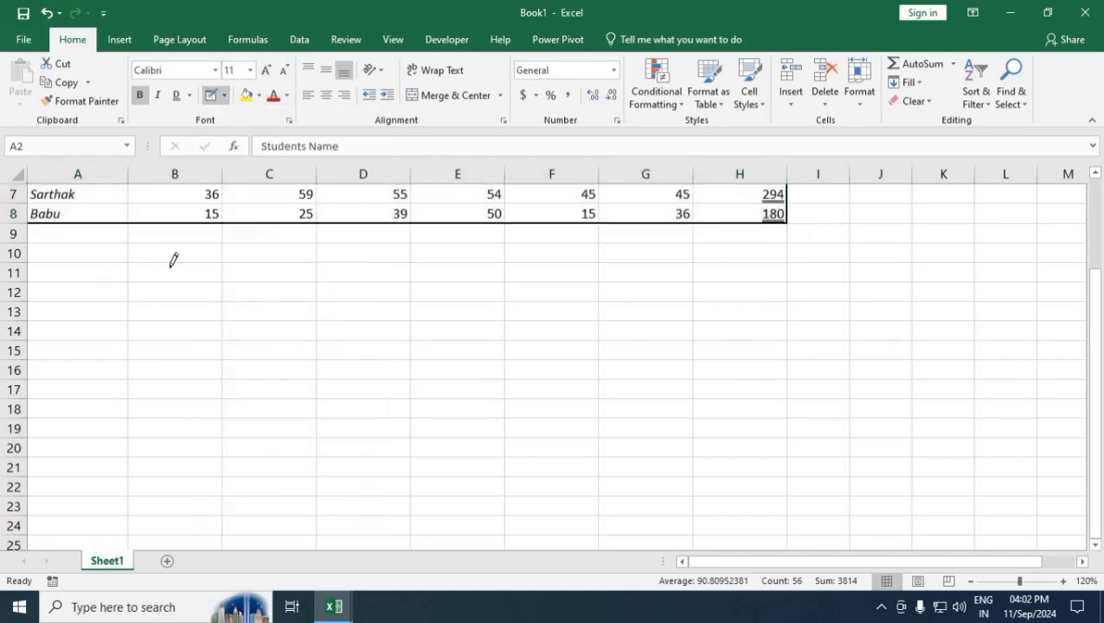
left_click_drag(173, 264, 502, 396)
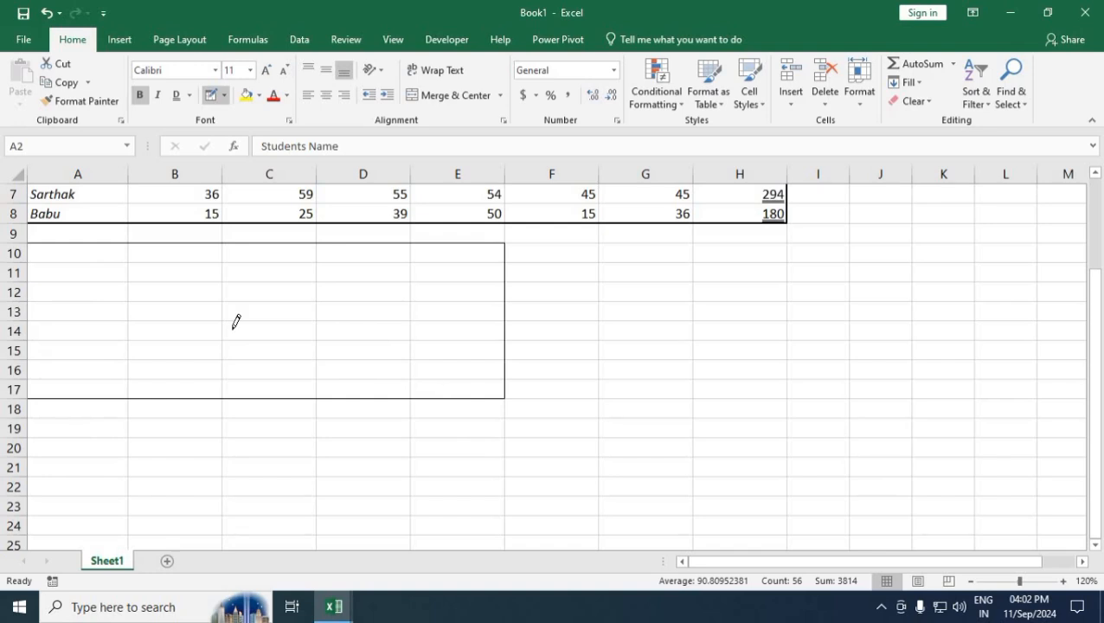
Draw further borders along the left side of B10:B17 and around B10:E10 and B11:E11.
left_click_drag(134, 263, 137, 382)
left_click_drag(131, 262, 500, 257)
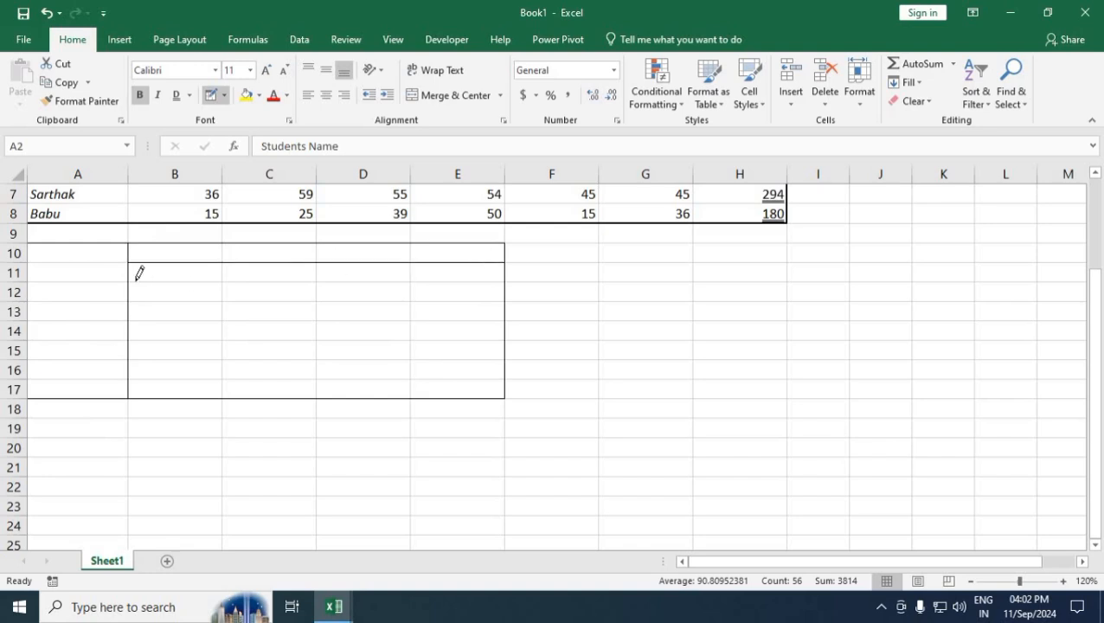
left_click_drag(139, 274, 484, 278)
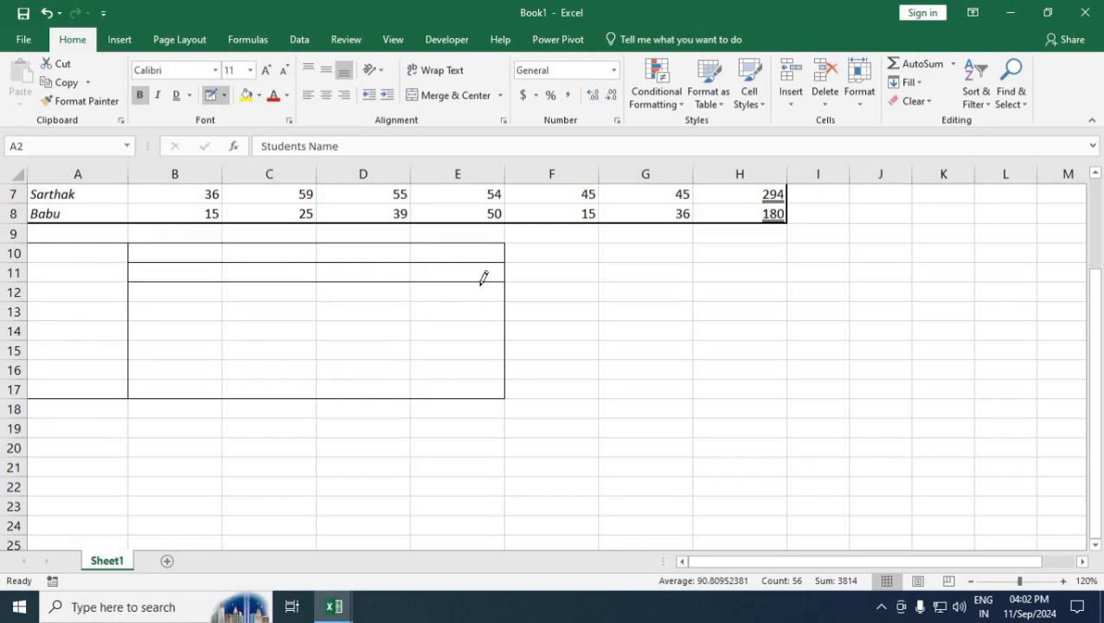
Draw a border grid over cells B12:E17 with Draw Border Grid.
left_click(224, 95)
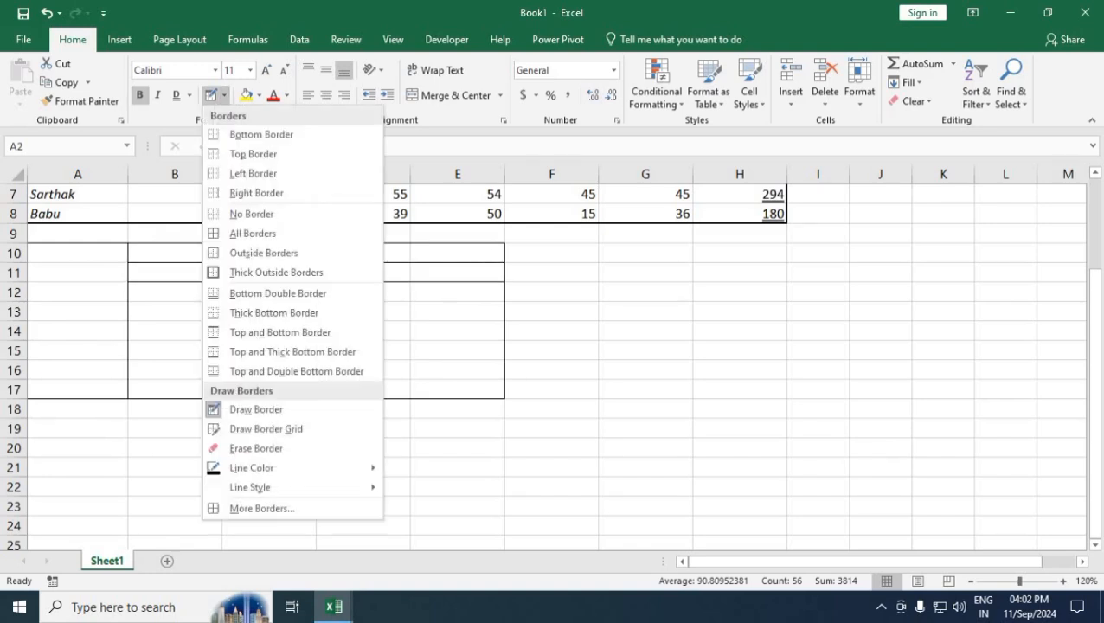
left_click(285, 430)
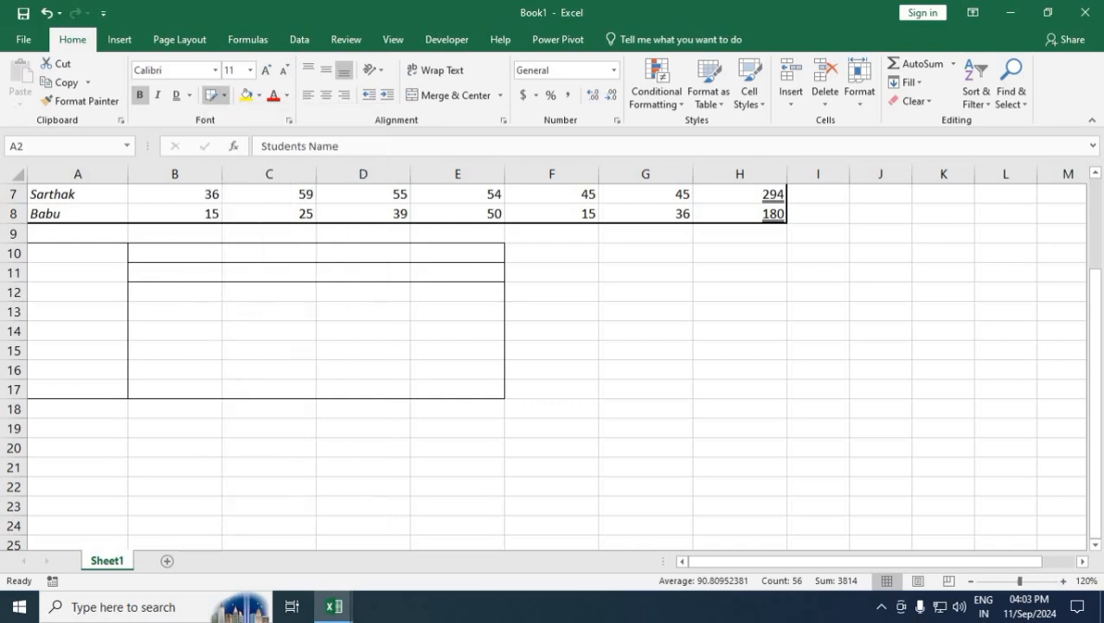
mouse_move(132, 284)
left_mouse_down()
mouse_move(266, 335)
mouse_move(307, 372)
mouse_move(443, 391)
left_mouse_up()
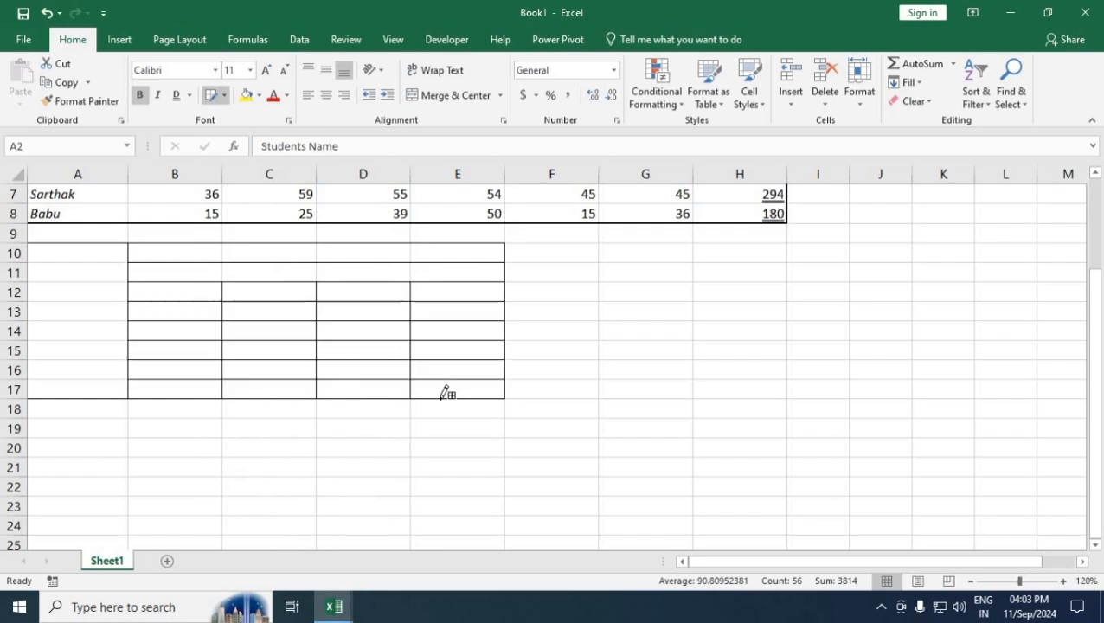
Erase the border line between rows 10 and 11 across columns B to E.
left_click(223, 95)
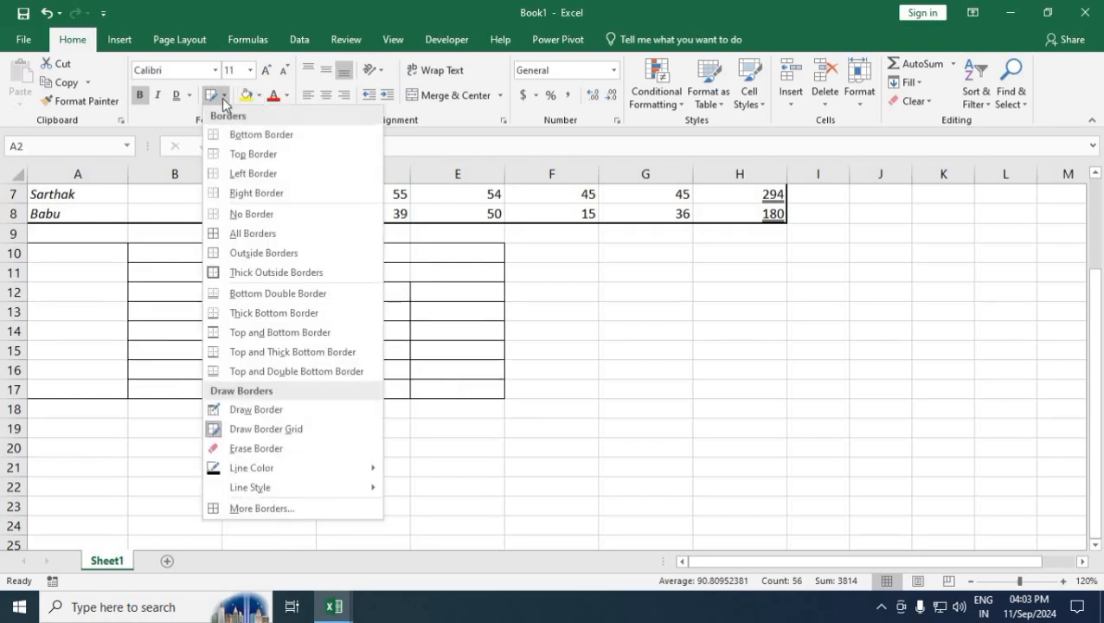
left_click(243, 448)
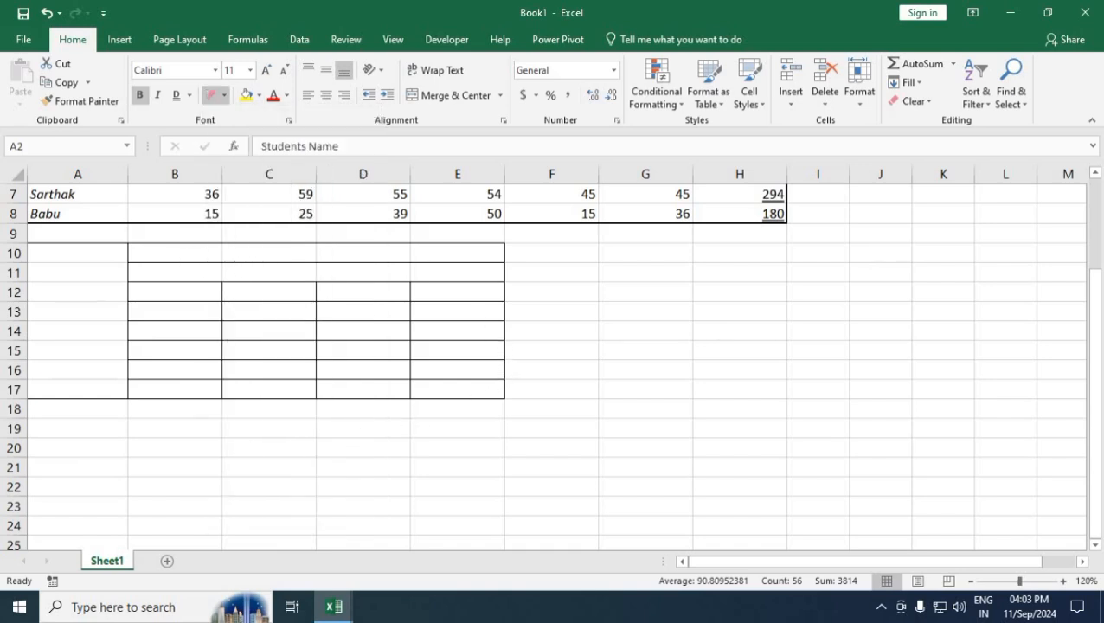
mouse_move(130, 261)
left_mouse_down()
mouse_move(444, 256)
mouse_move(429, 249)
left_mouse_up()
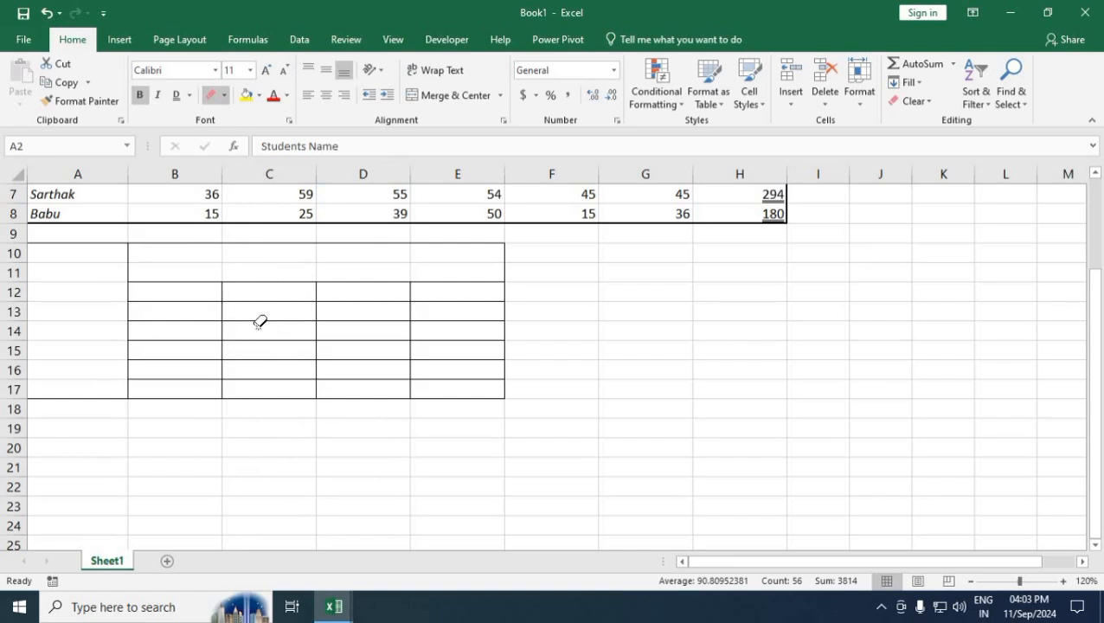
Set the border line color to red and draw a border grid over A10:E17.
left_click(228, 98)
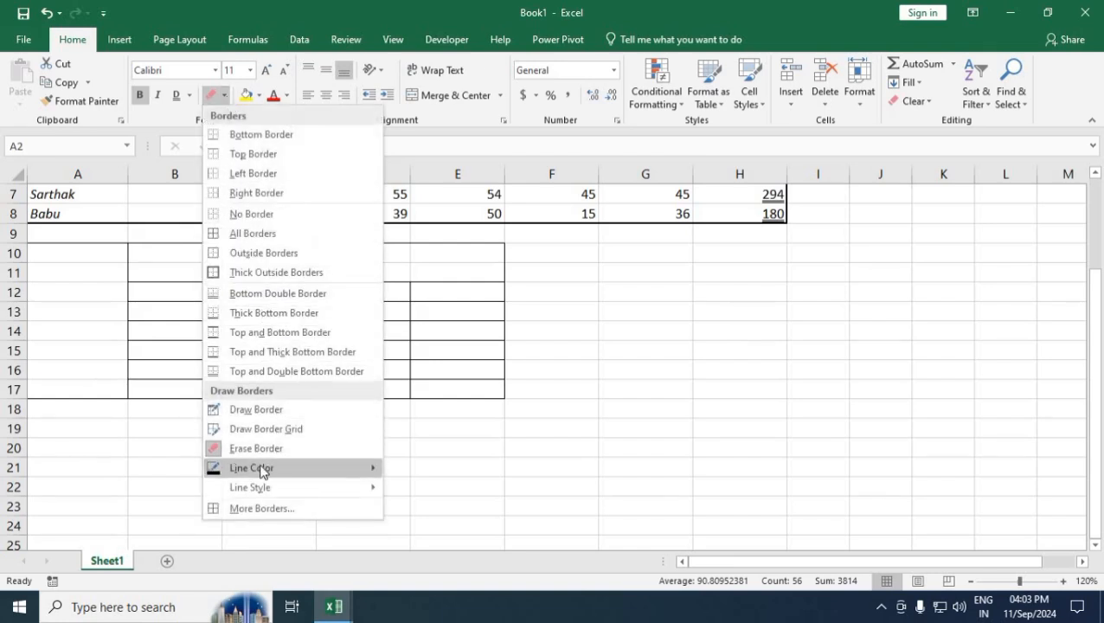
mouse_move(249, 465)
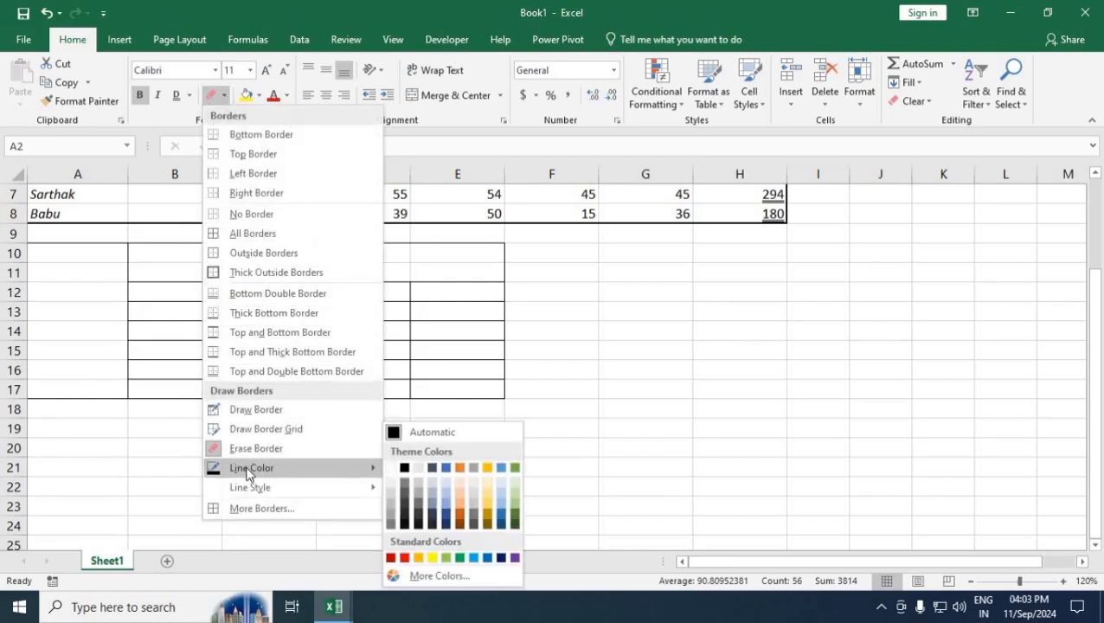
left_click(405, 558)
scroll(197, 251, "up", 1)
mouse_move(70, 312)
left_mouse_down()
mouse_move(173, 333)
mouse_move(458, 430)
mouse_move(473, 447)
left_mouse_up()
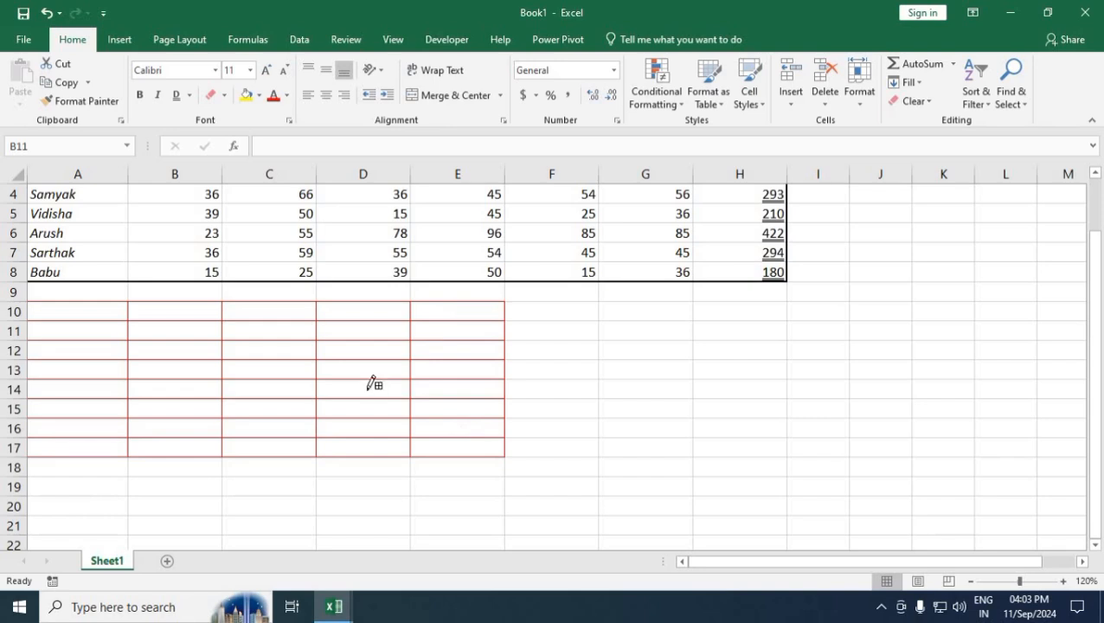
Set the border line style to a double line, redraw the grid over A10:E17, and stop drawing borders.
left_click(224, 95)
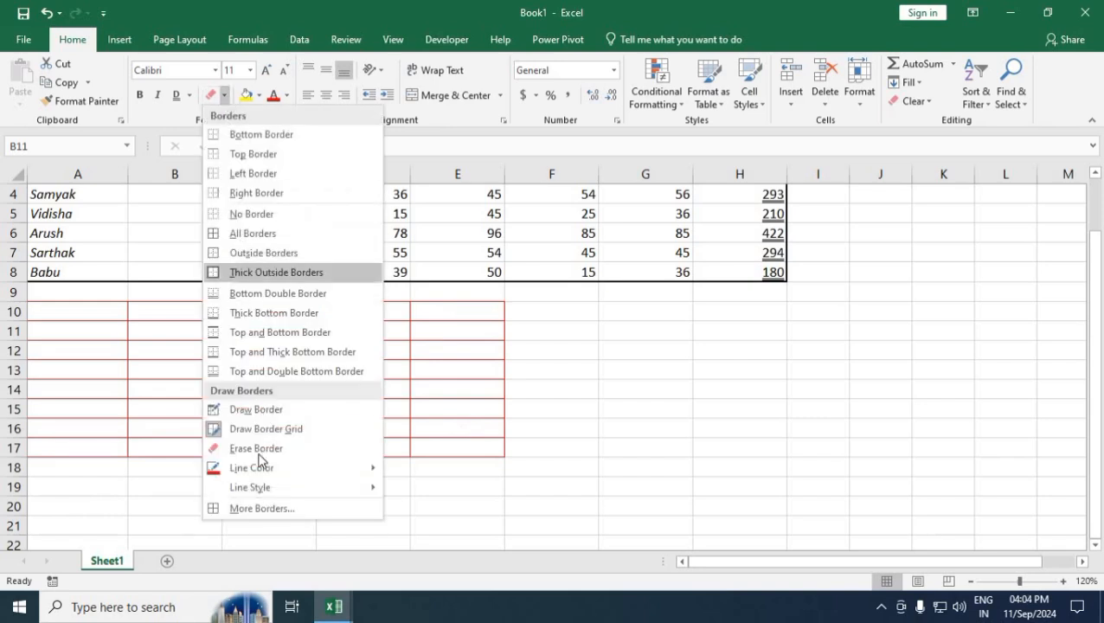
mouse_move(258, 487)
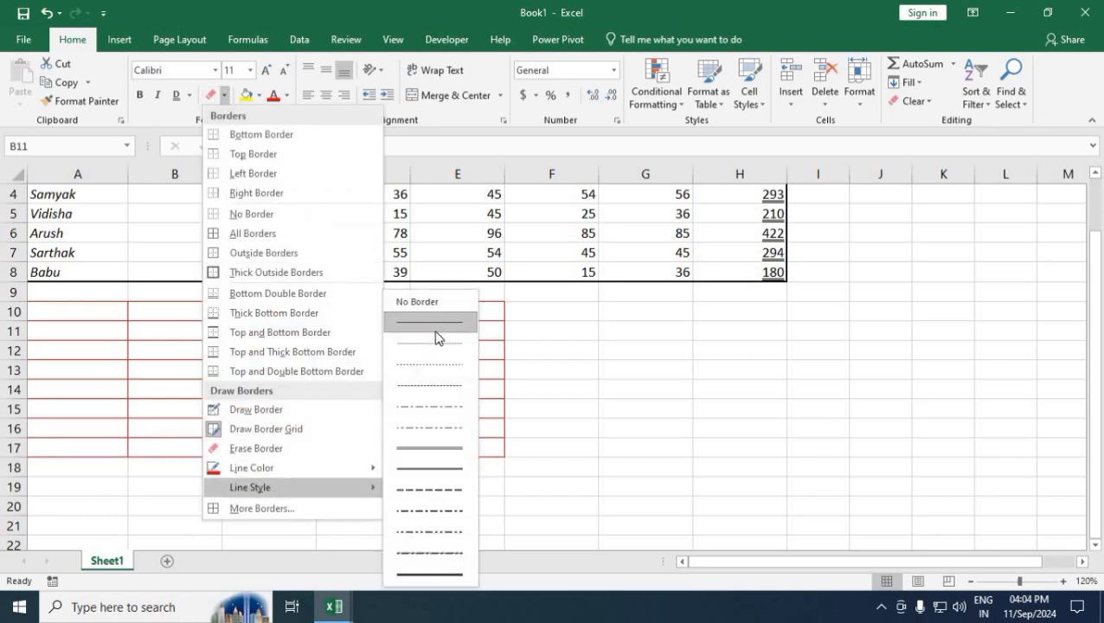
left_click(426, 448)
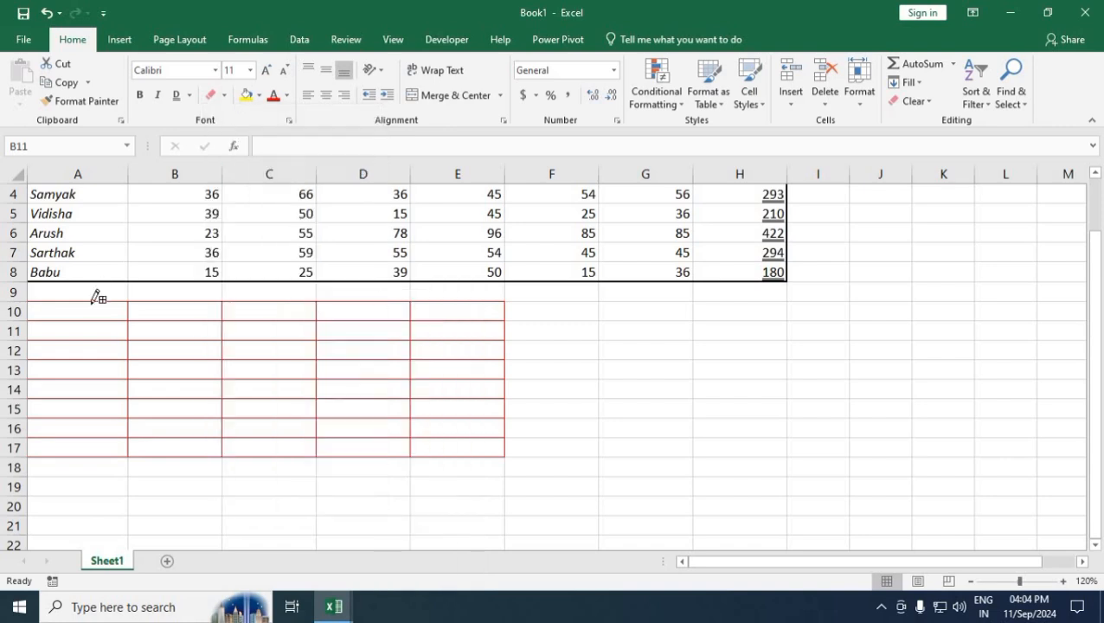
mouse_move(92, 301)
left_mouse_down()
mouse_move(262, 345)
mouse_move(341, 399)
mouse_move(454, 439)
left_mouse_up()
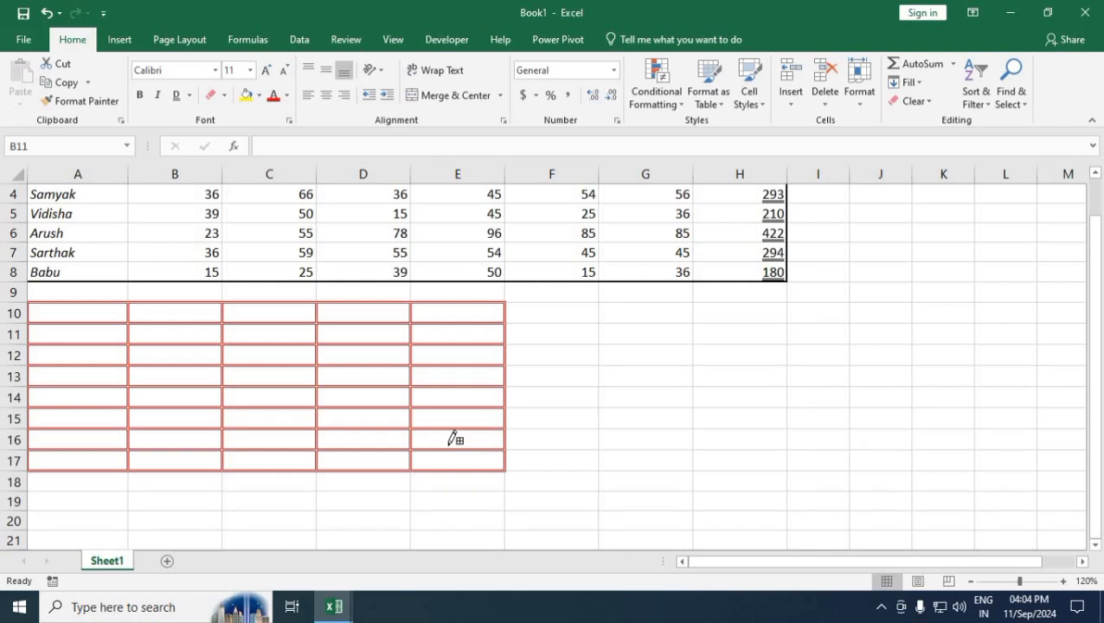
scroll(269, 439, "up", 1)
left_click(269, 439)
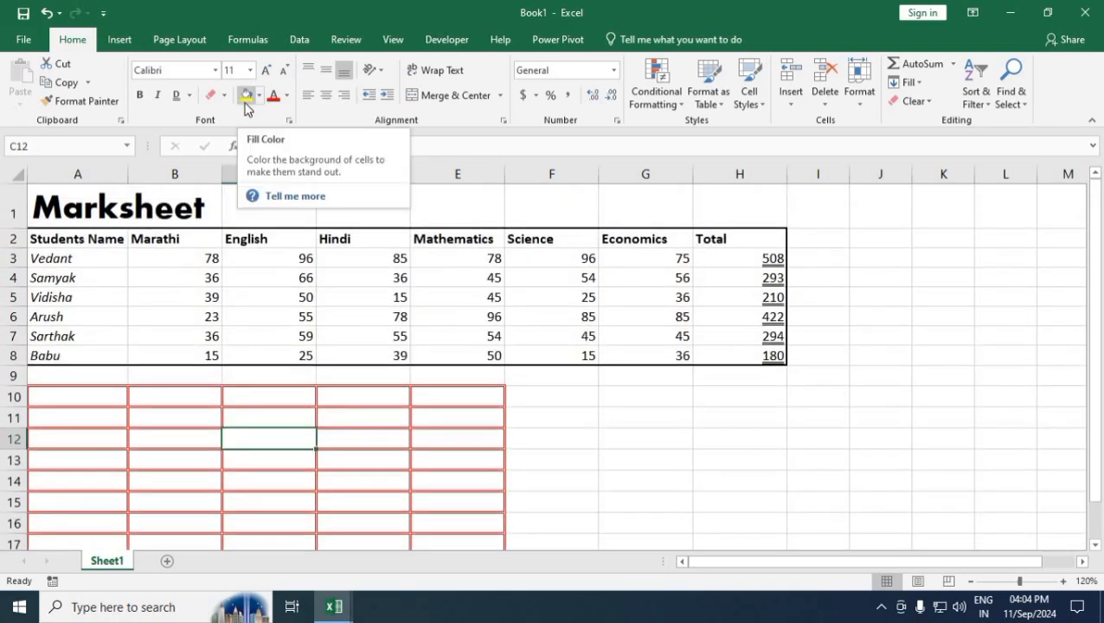
Fill the marks table's header row A2:H2 with yellow.
left_click_drag(91, 241, 753, 241)
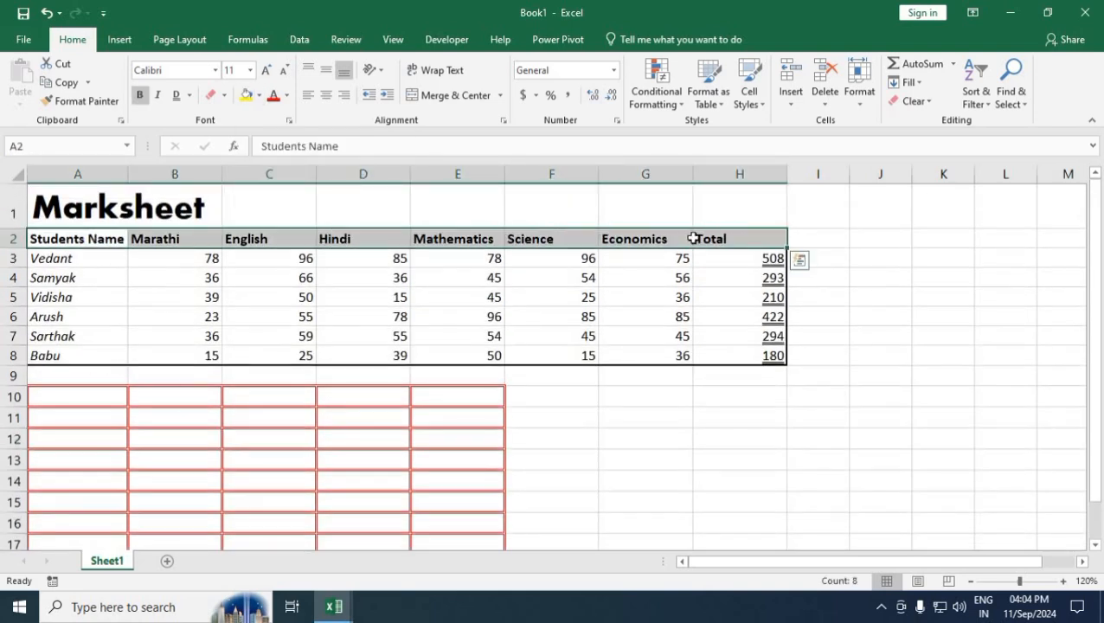
left_click(259, 96)
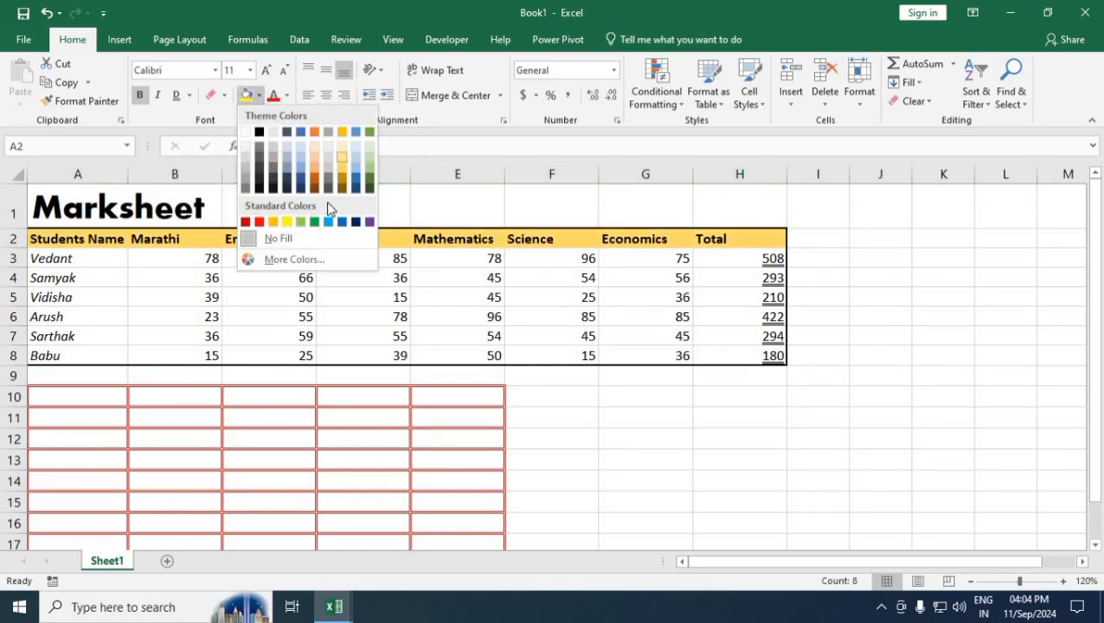
left_click(286, 222)
Change the font color of the student data in A3:H8 to red and deselect the range.
left_click_drag(69, 258, 744, 356)
left_click(285, 99)
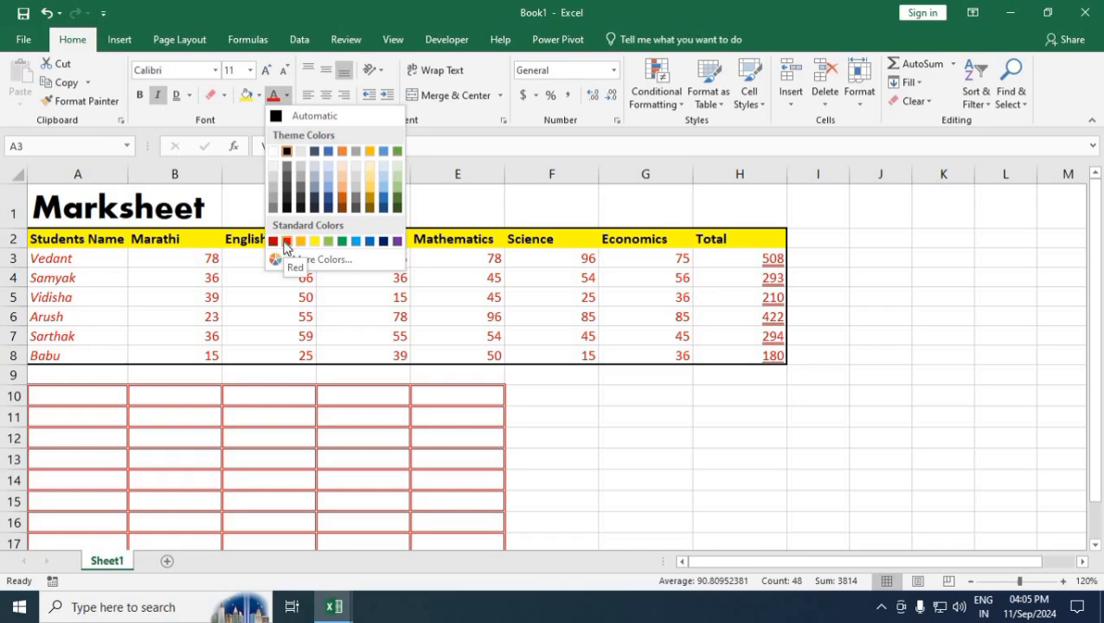
left_click(285, 241)
left_click(288, 256)
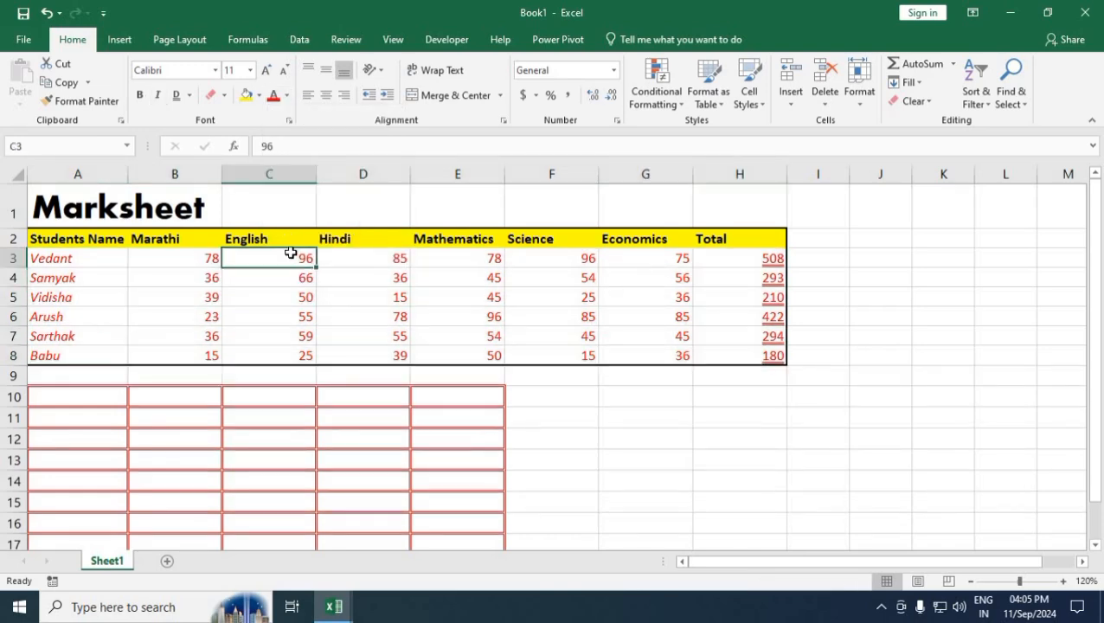
Format the Marathi mark in B3 as bold, italic, underlined dark blue text in the Algerian font.
left_click(190, 261)
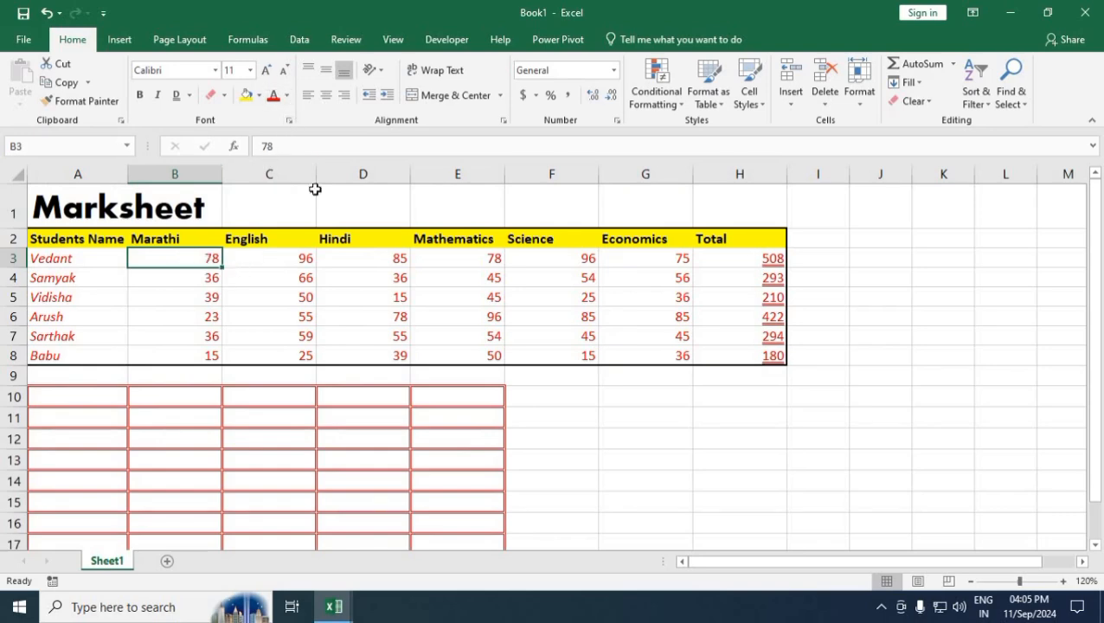
left_click(288, 100)
left_click(380, 239)
key("ctrl+b")
key("ctrl+i")
key("ctrl+u")
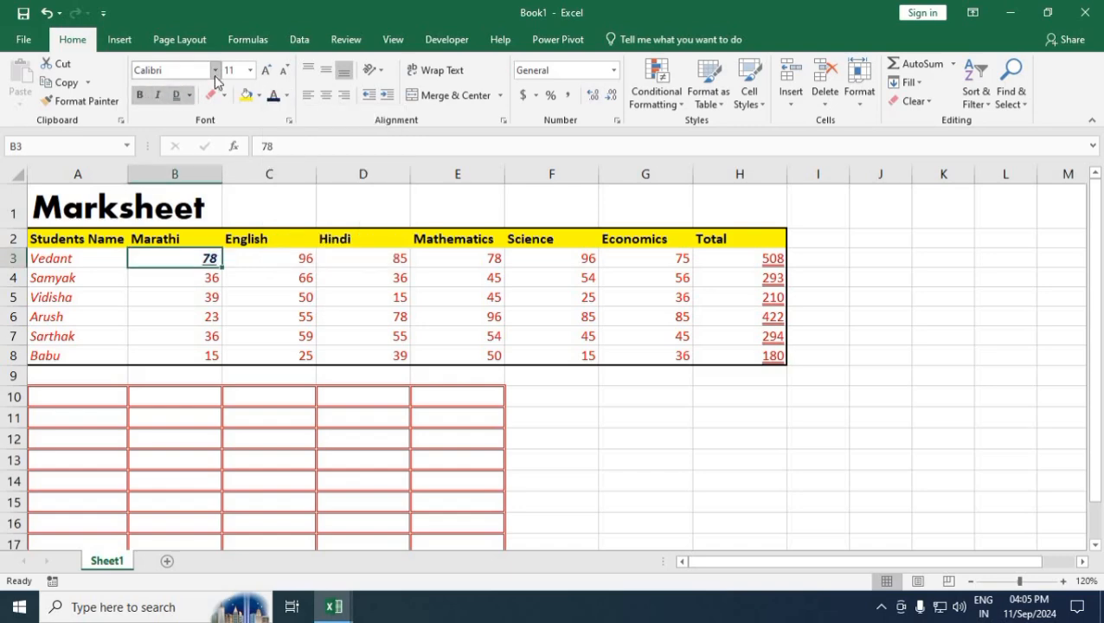
left_click(214, 70)
left_click(181, 201)
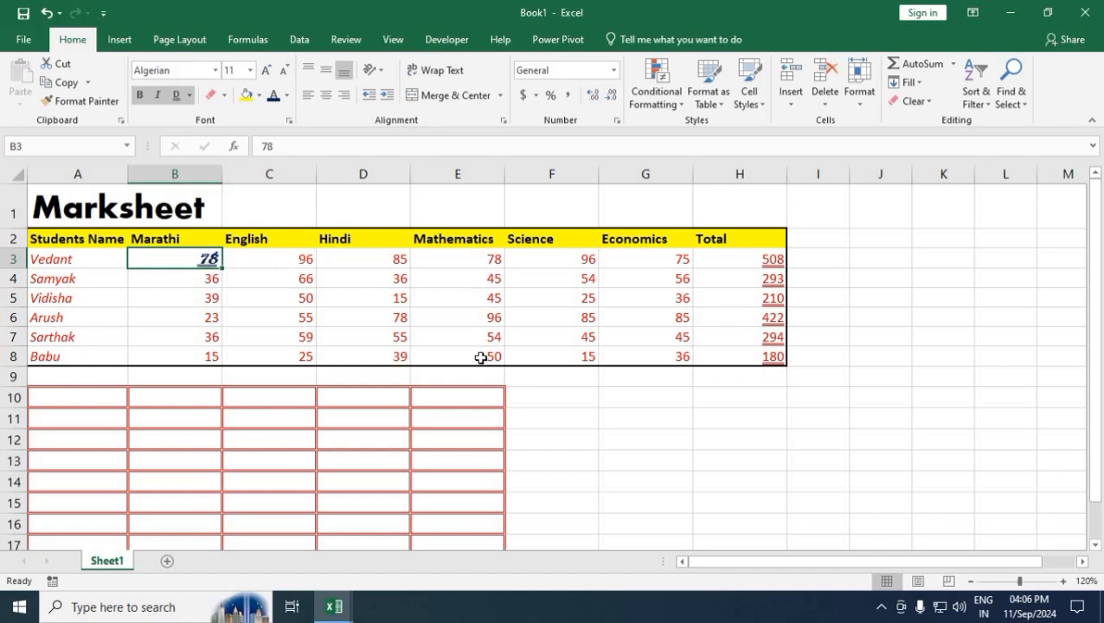
Copy the formatting of B3 to the Mathematics marks in E3:E8 with Format Painter and deselect the range.
left_click_drag(477, 252, 497, 357)
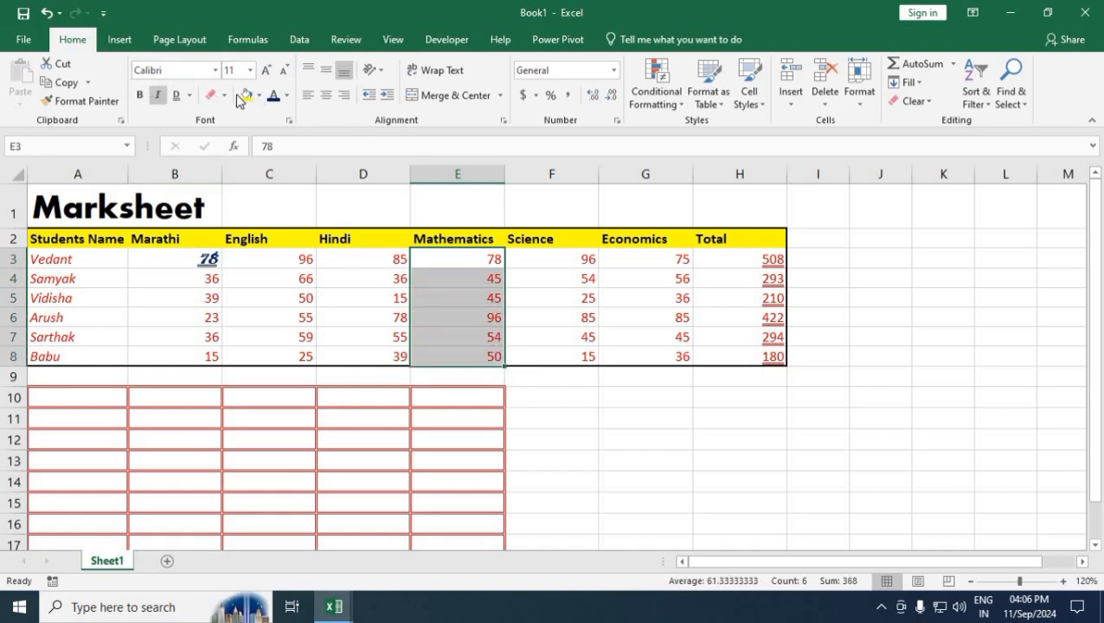
left_click(191, 260)
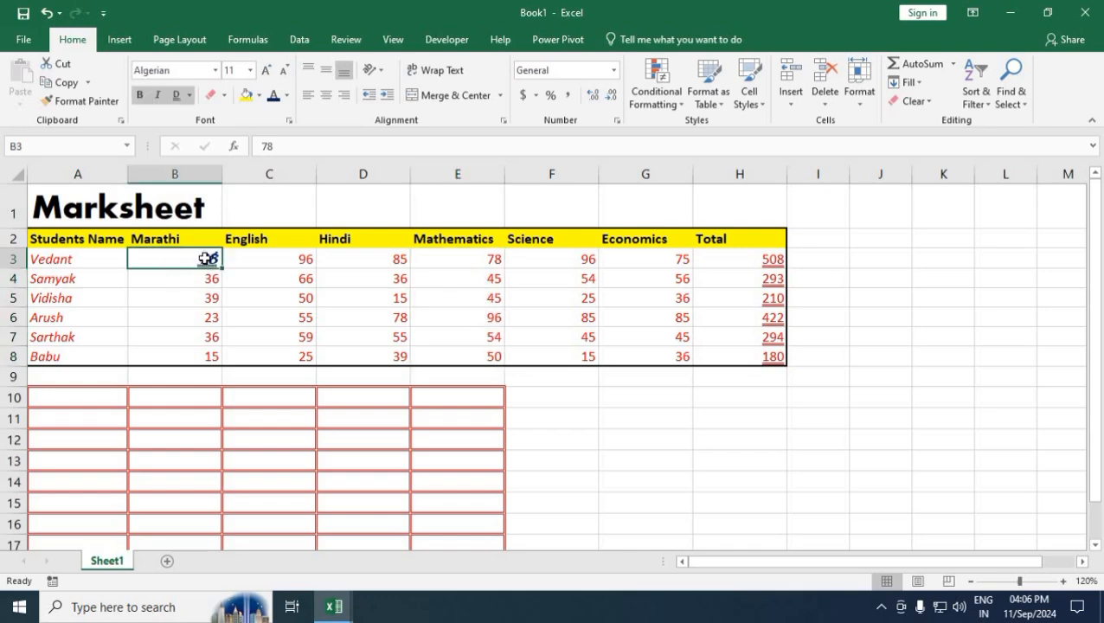
left_click(84, 102)
left_click(459, 263)
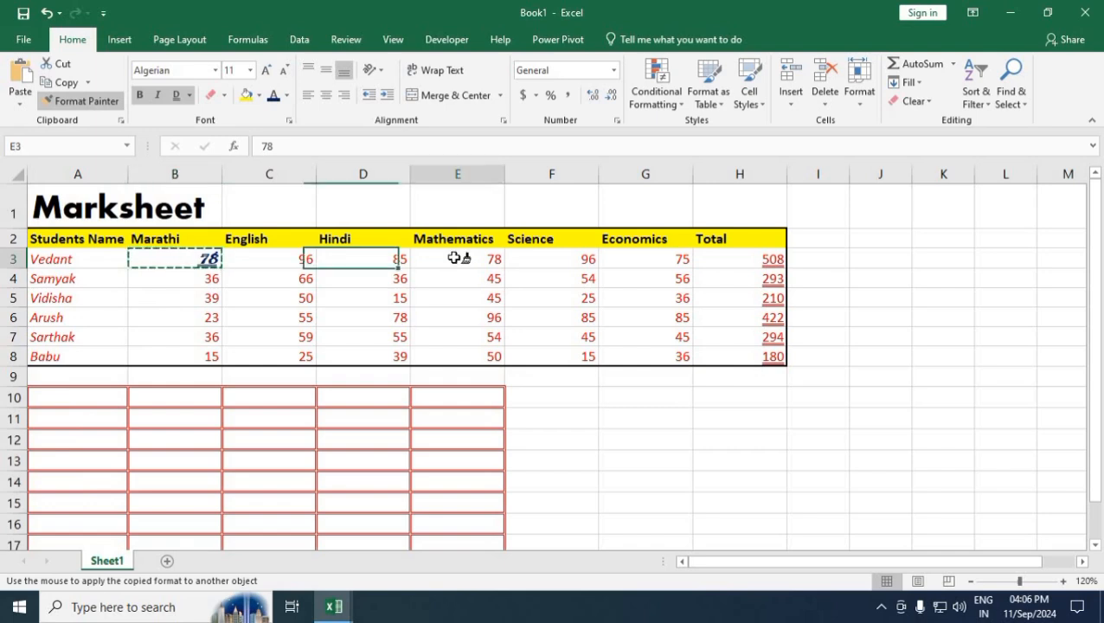
left_click_drag(458, 264, 484, 348)
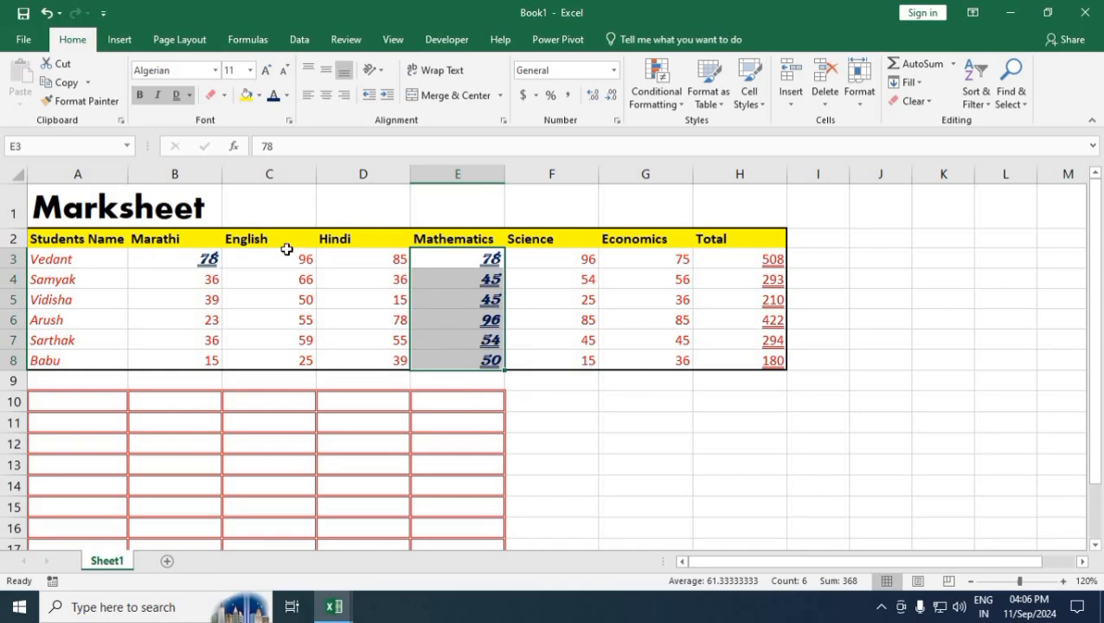
left_click(482, 363)
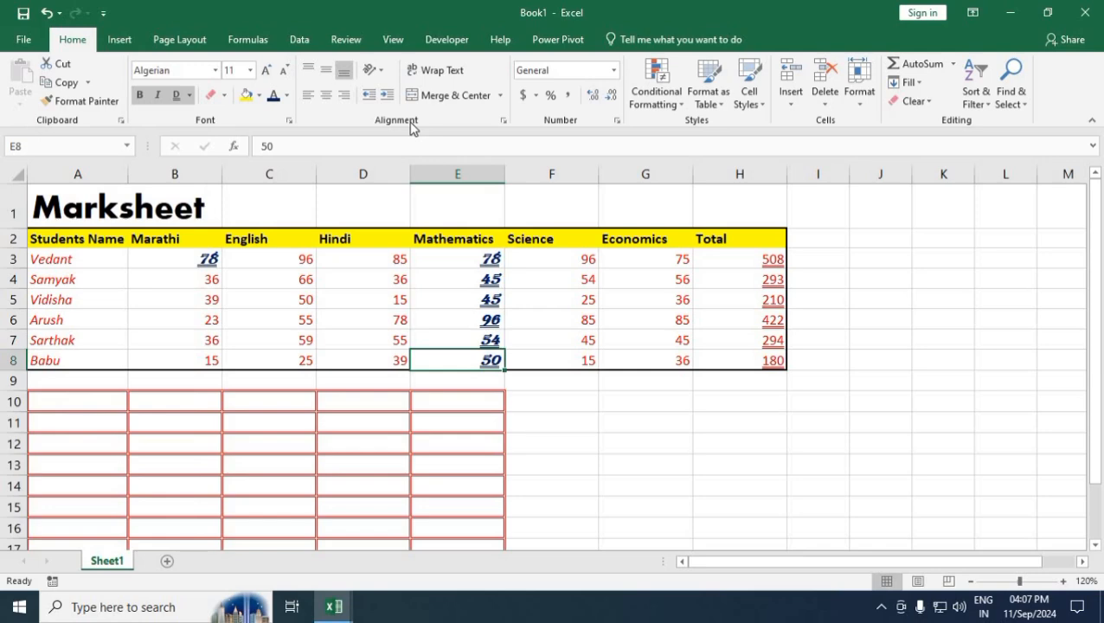
Increase the height of table rows 2 to 8 equally and deselect the rows.
left_click_drag(13, 239, 21, 362)
left_click_drag(15, 289, 15, 326)
left_click(342, 332)
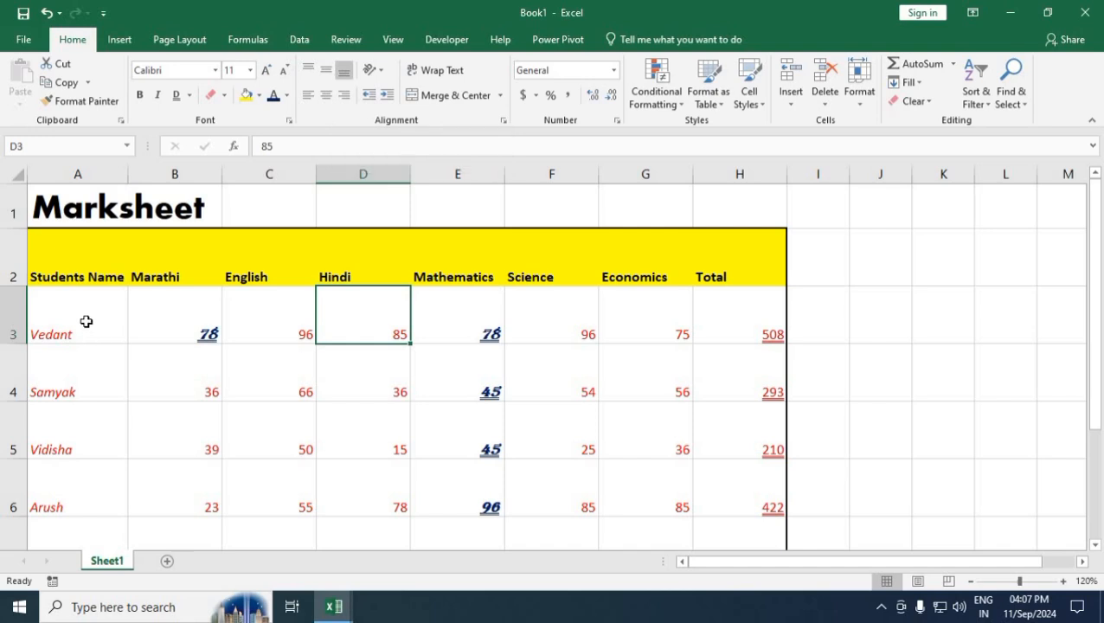
Try top and bottom vertical alignment on the student data in A3:H8, and settle on middle alignment.
left_click_drag(86, 320, 742, 521)
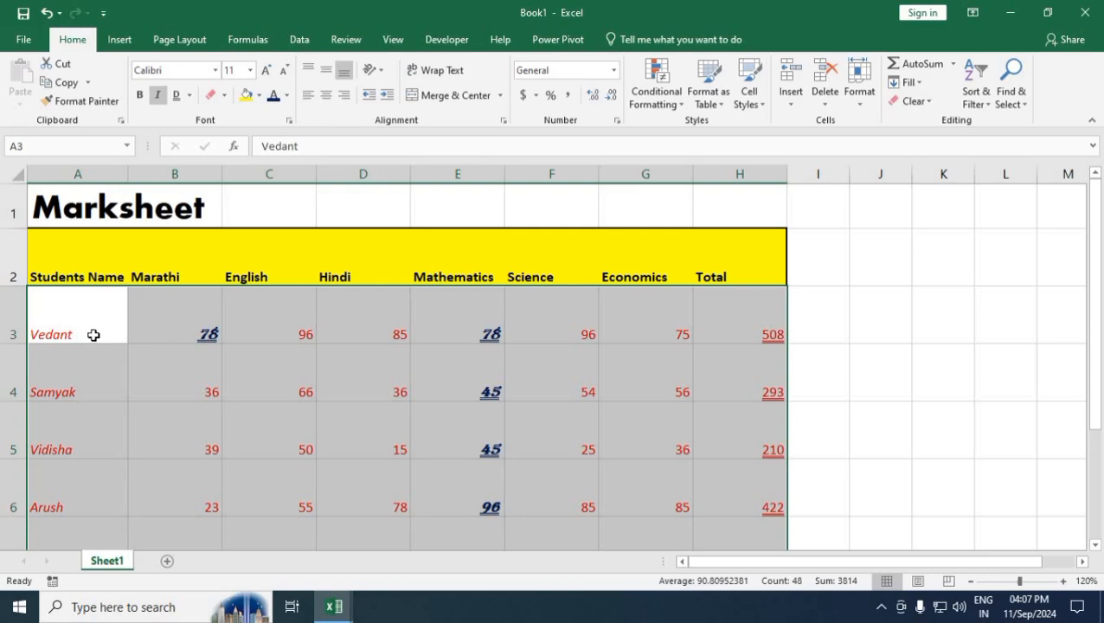
left_click(307, 79)
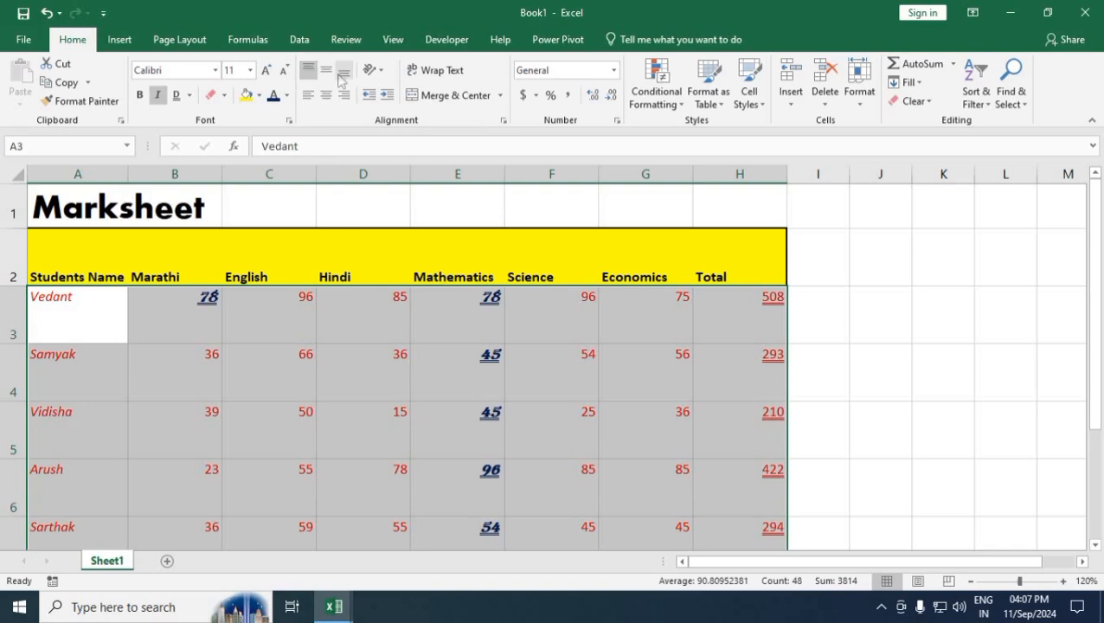
left_click(343, 74)
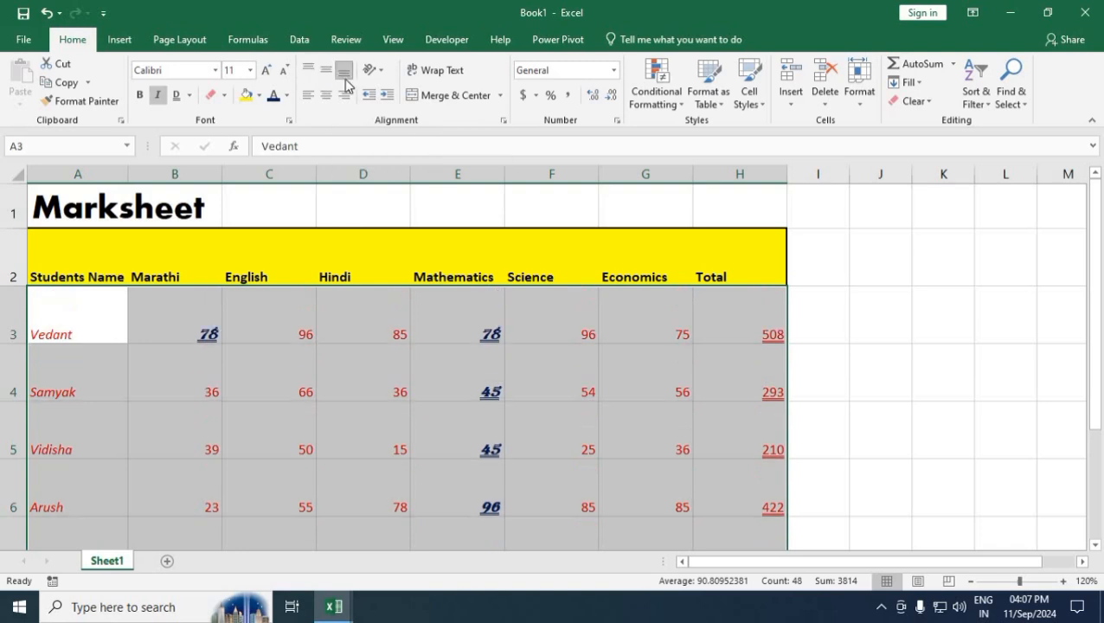
left_click(326, 74)
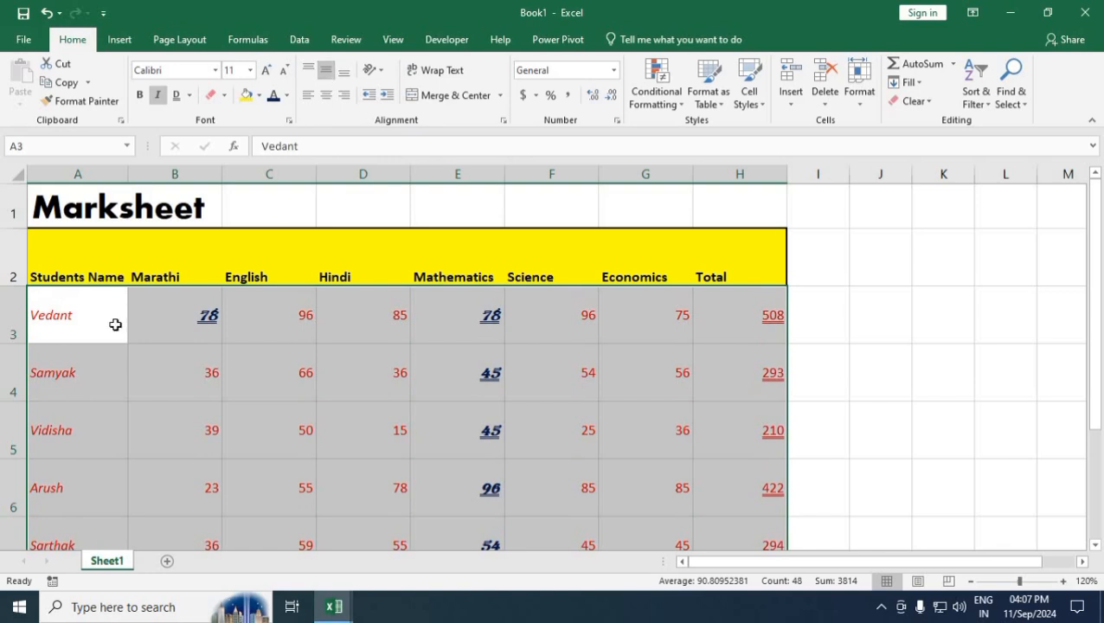
Try center, right and left horizontal alignment on the student data in A3:H8.
left_click(327, 97)
left_click(343, 96)
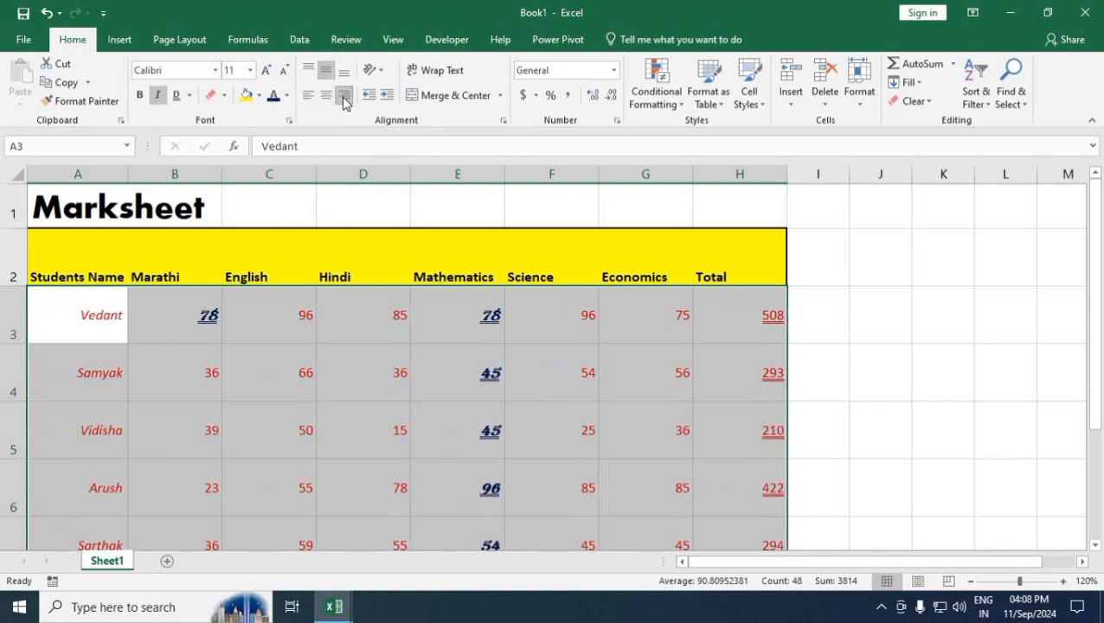
left_click(324, 101)
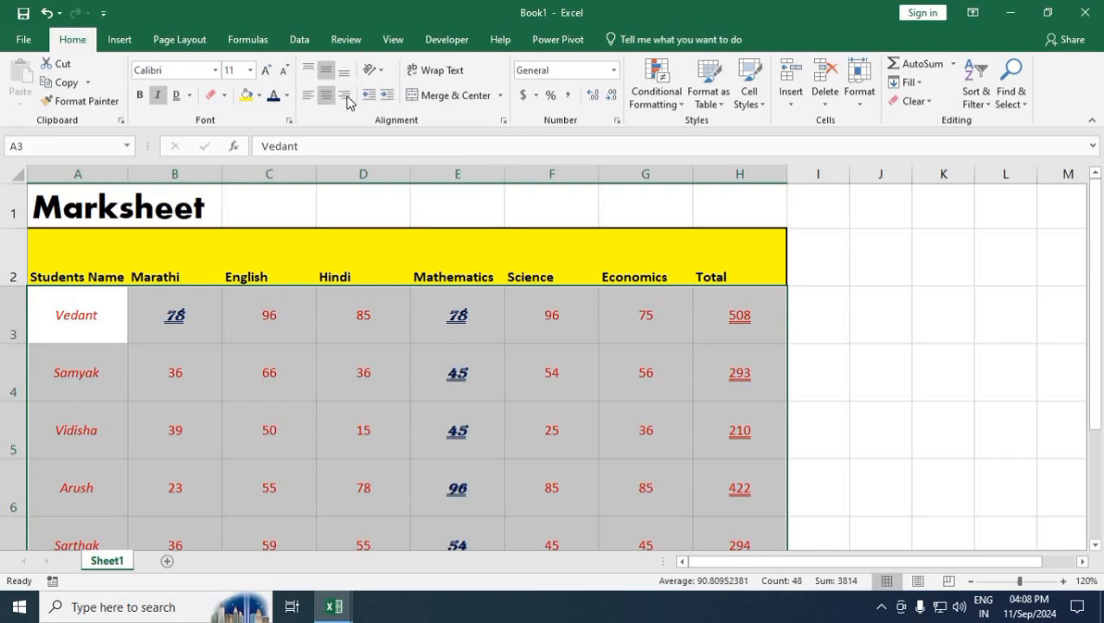
left_click(307, 95)
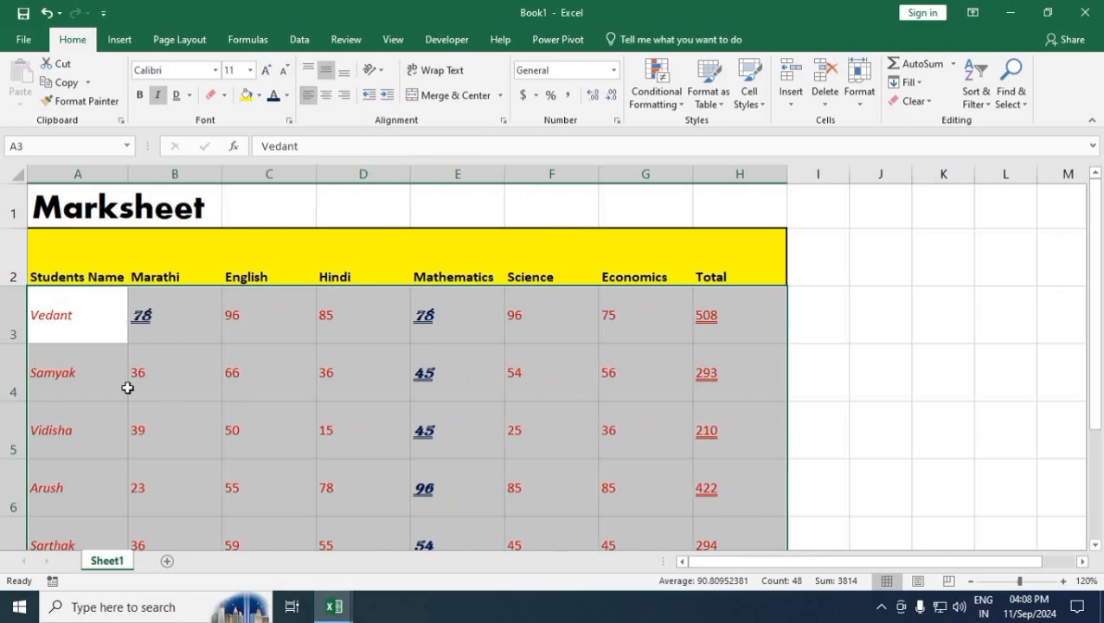
left_click(327, 102)
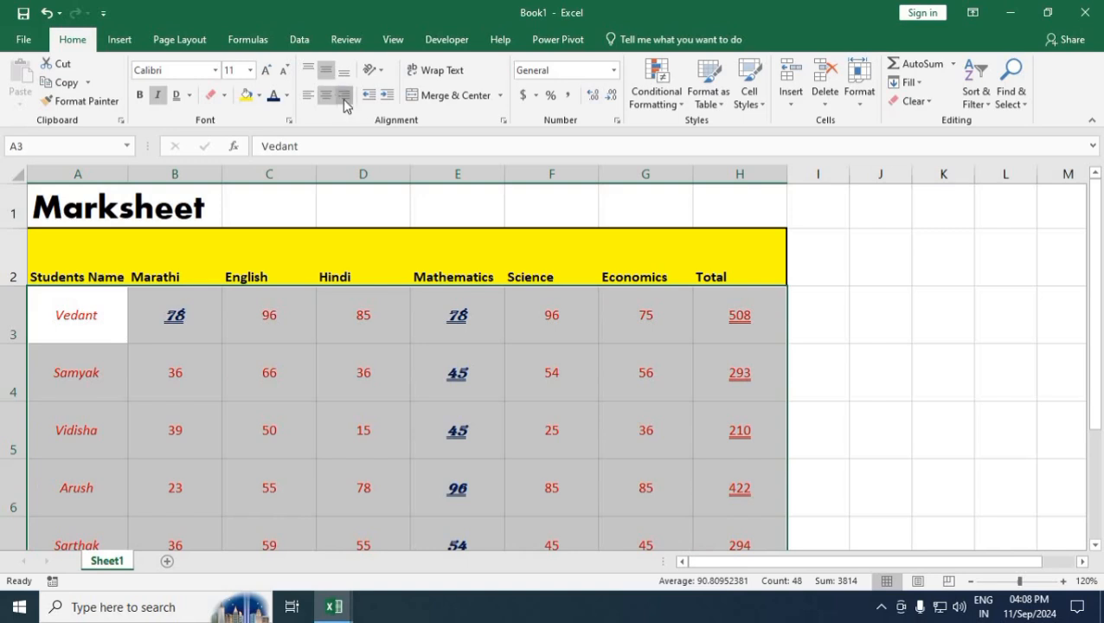
left_click(343, 97)
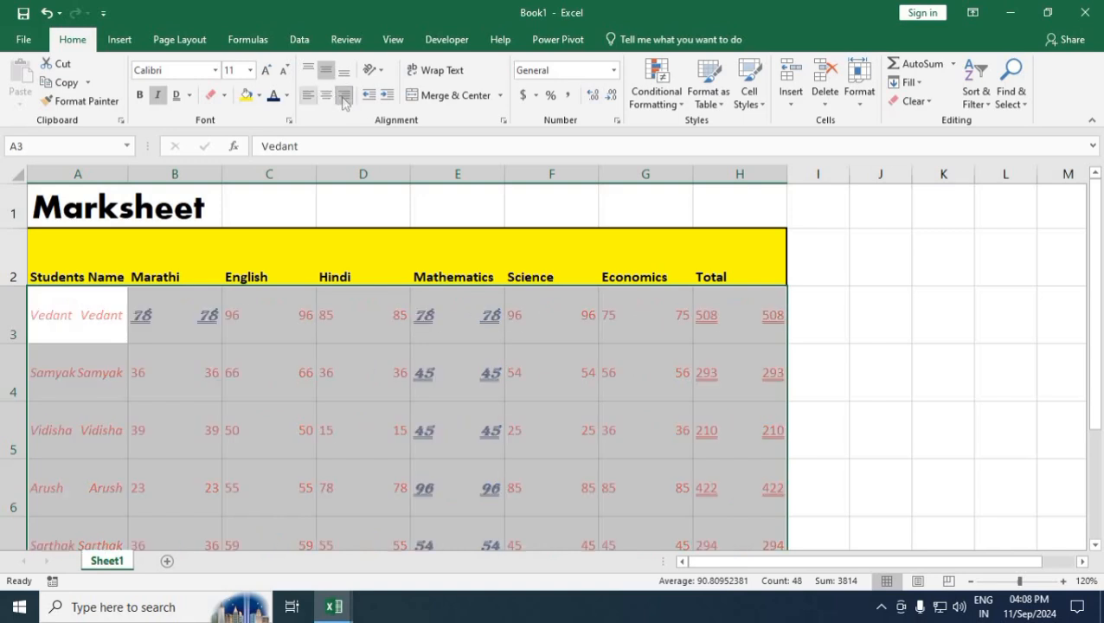
left_click(307, 97)
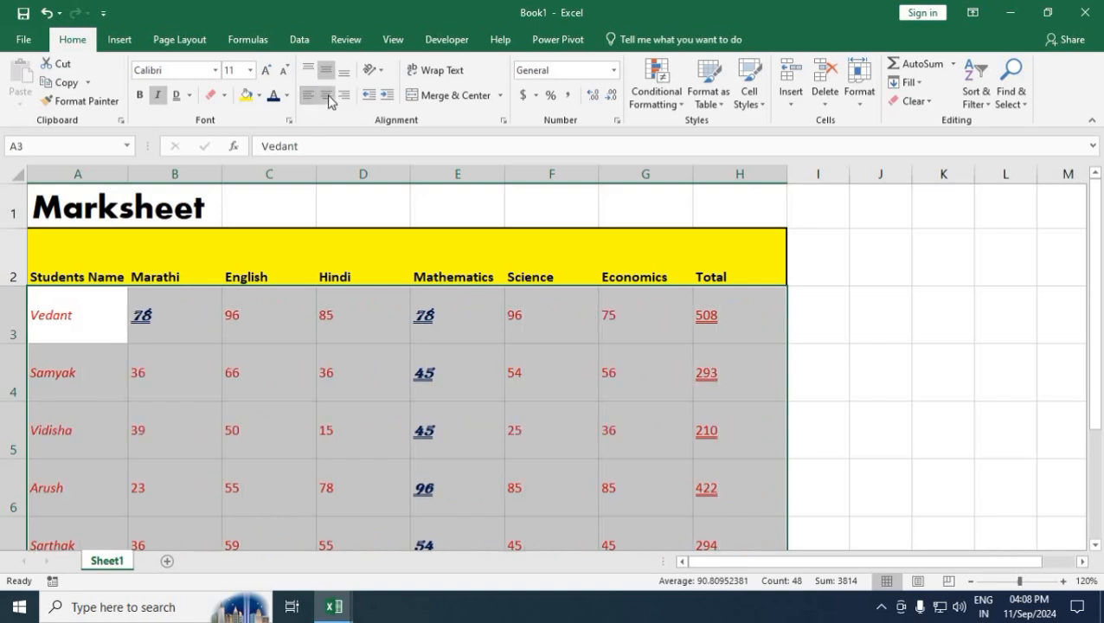
Increase the indent of the student data in A3:H8 by five levels and decrease it by two levels.
left_click(386, 97)
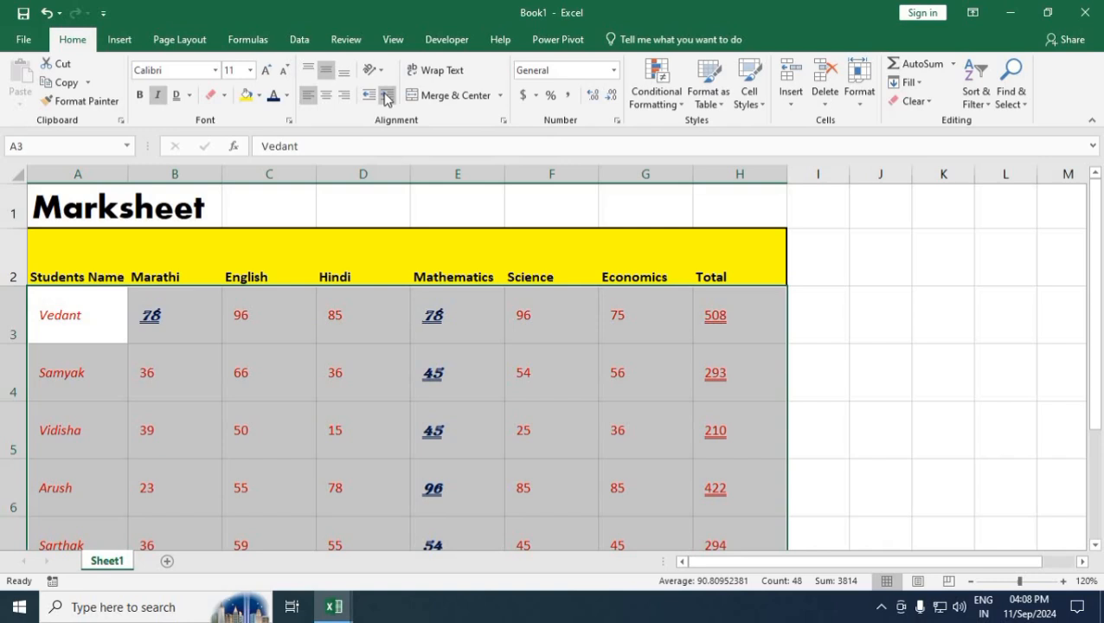
left_click(385, 97)
left_click(385, 97)
left_click(386, 97)
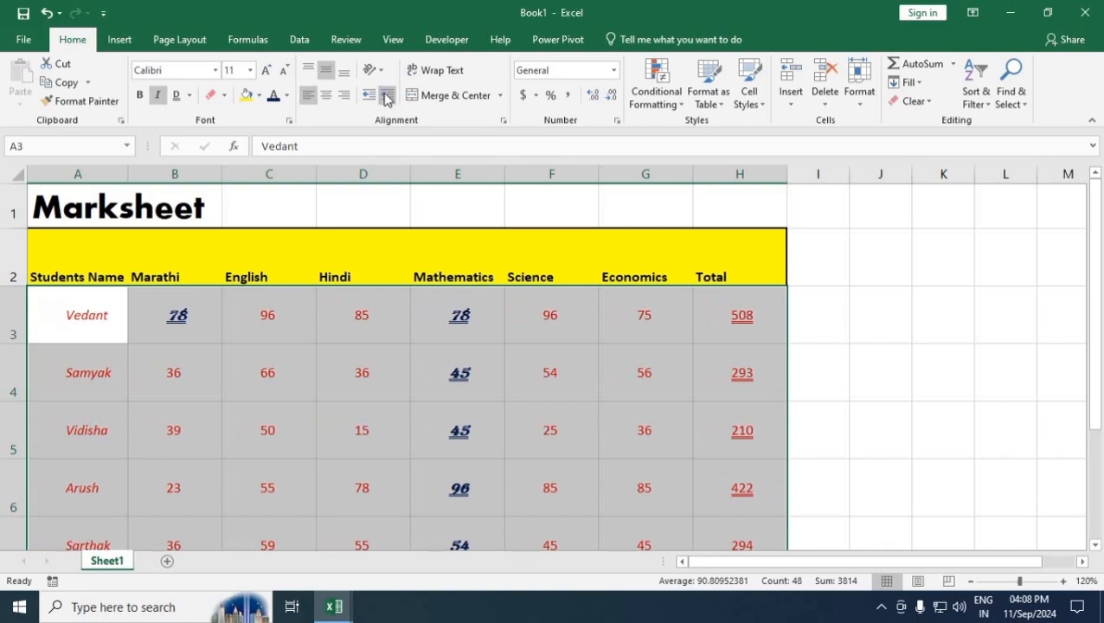
left_click(386, 97)
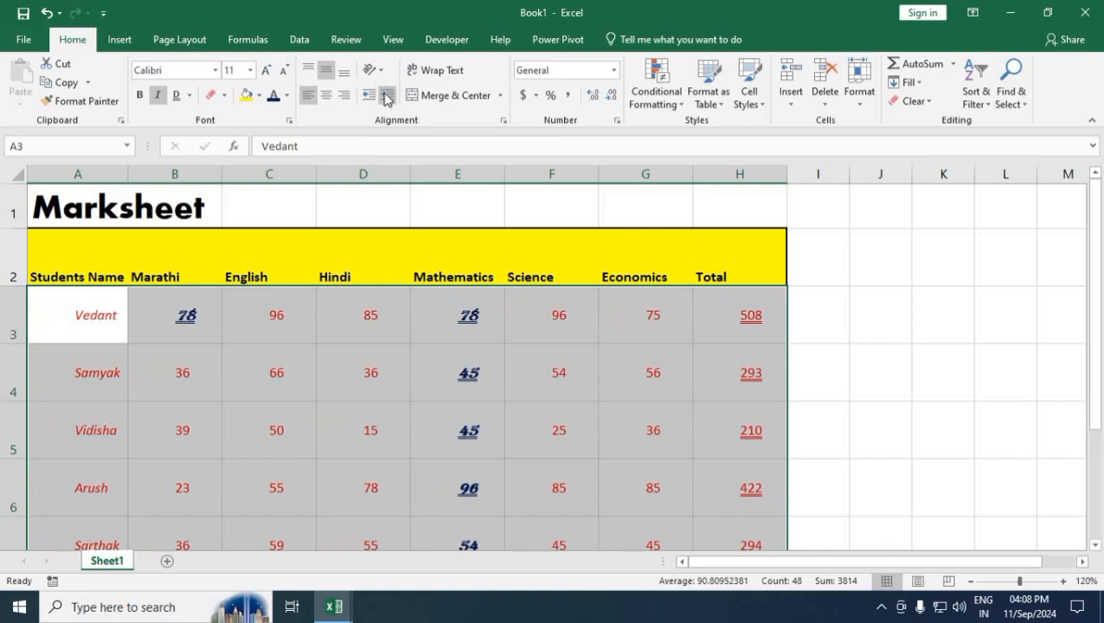
left_click(369, 97)
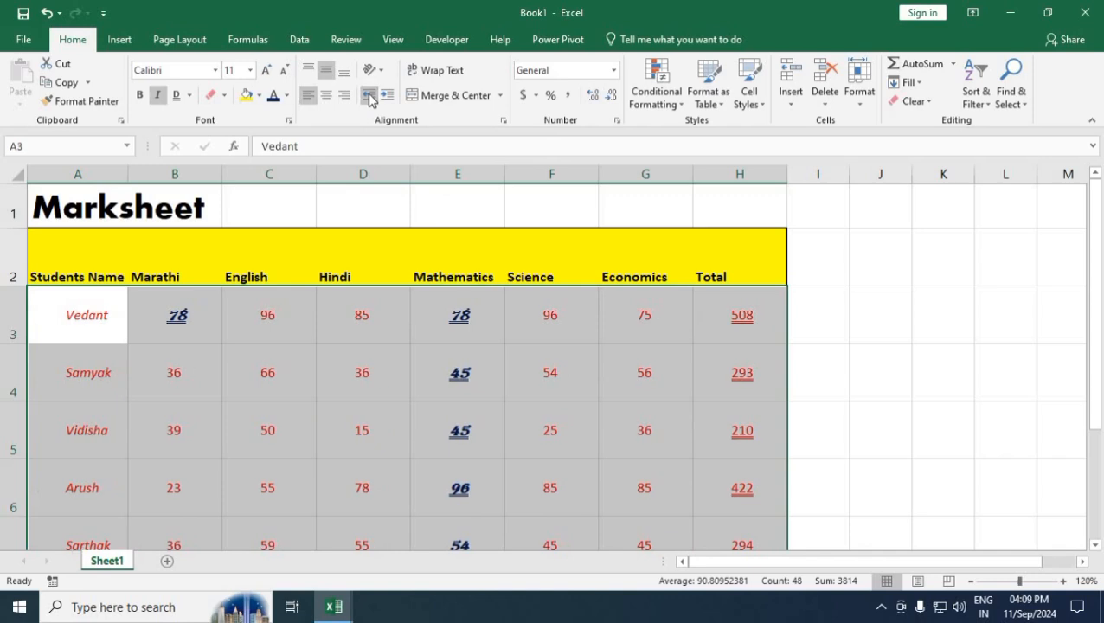
left_click(370, 96)
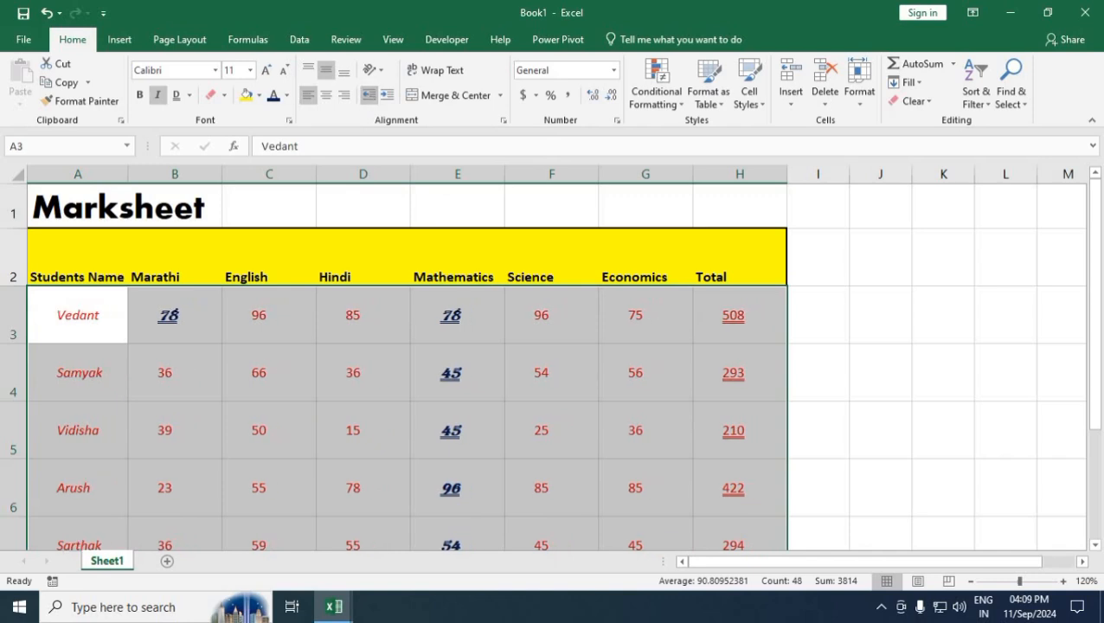
Center the student data in A3:H8 horizontally, and make header row 2 slightly taller with A2:H2 selected.
left_click(326, 94)
left_click(34, 275)
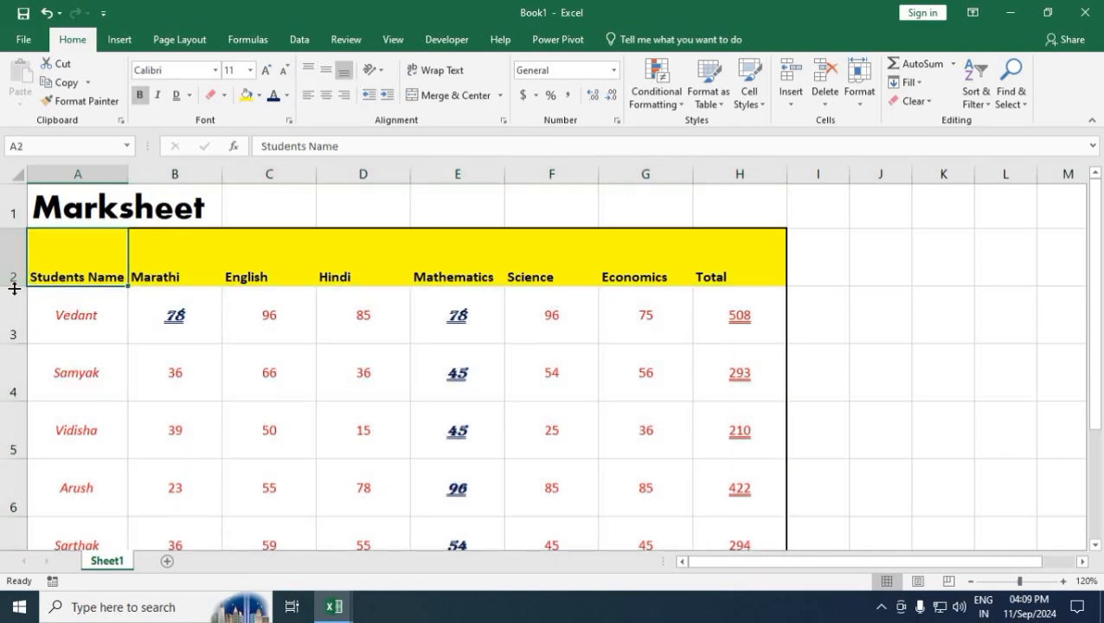
mouse_move(14, 288)
left_mouse_down()
mouse_move(90, 306)
mouse_move(295, 273)
mouse_move(707, 274)
left_mouse_up()
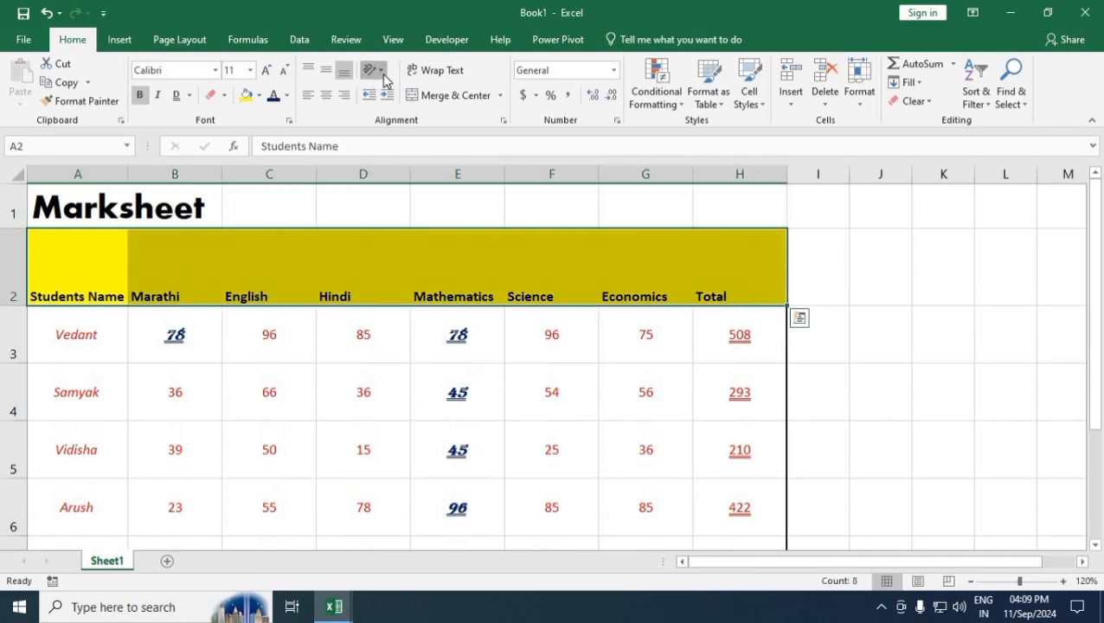
Try the Angle Counterclockwise, Angle Clockwise and Rotate Text Up orientations on the headers in A2:H2.
left_click(372, 70)
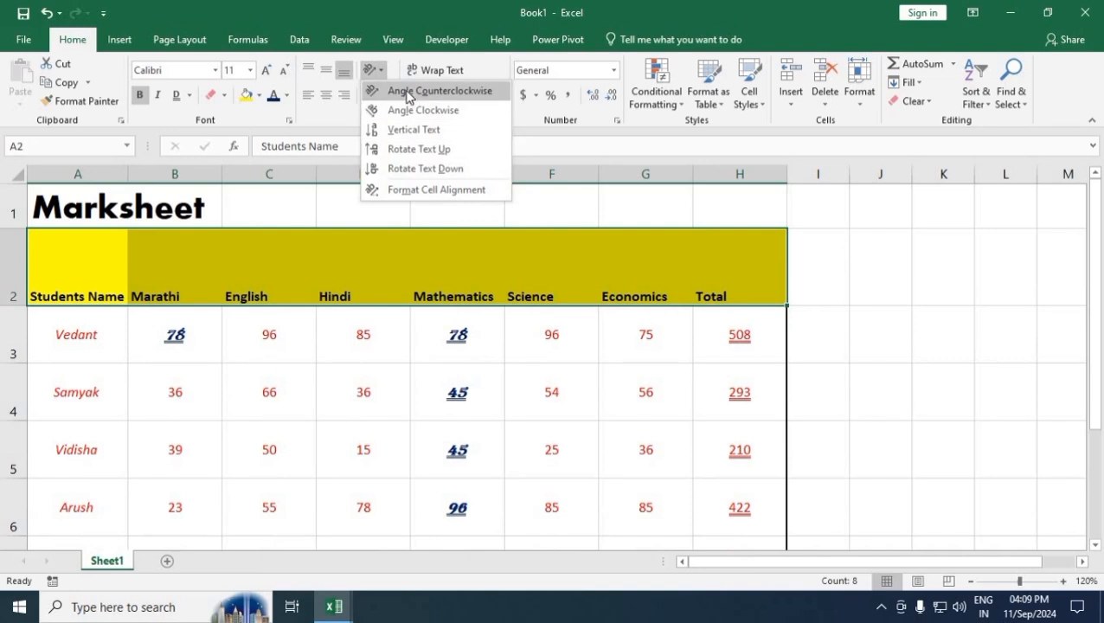
left_click(408, 93)
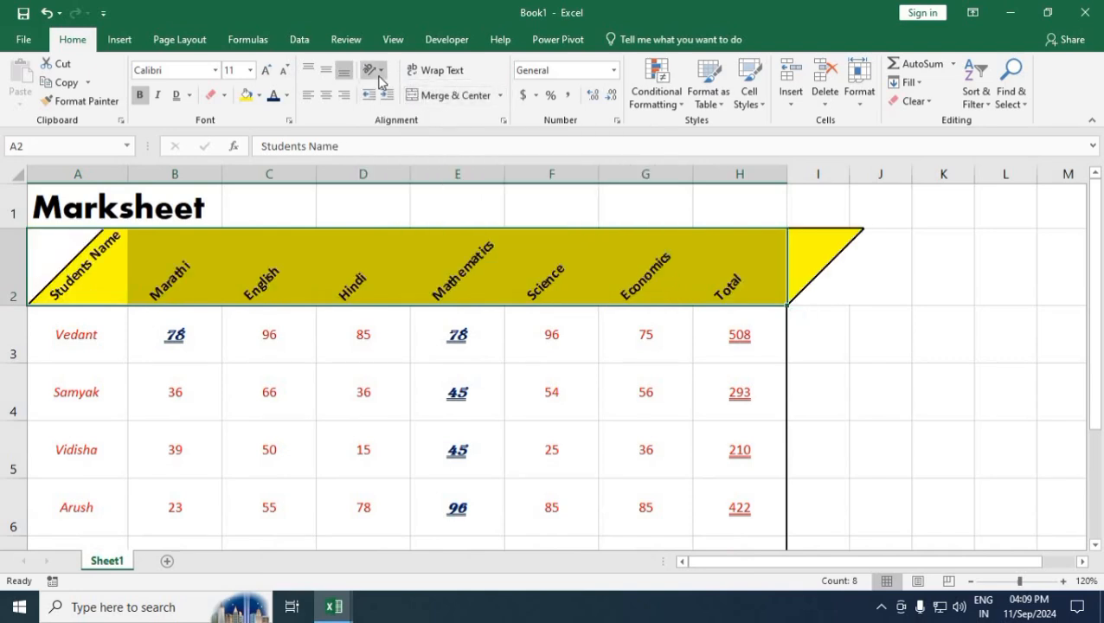
left_click(378, 77)
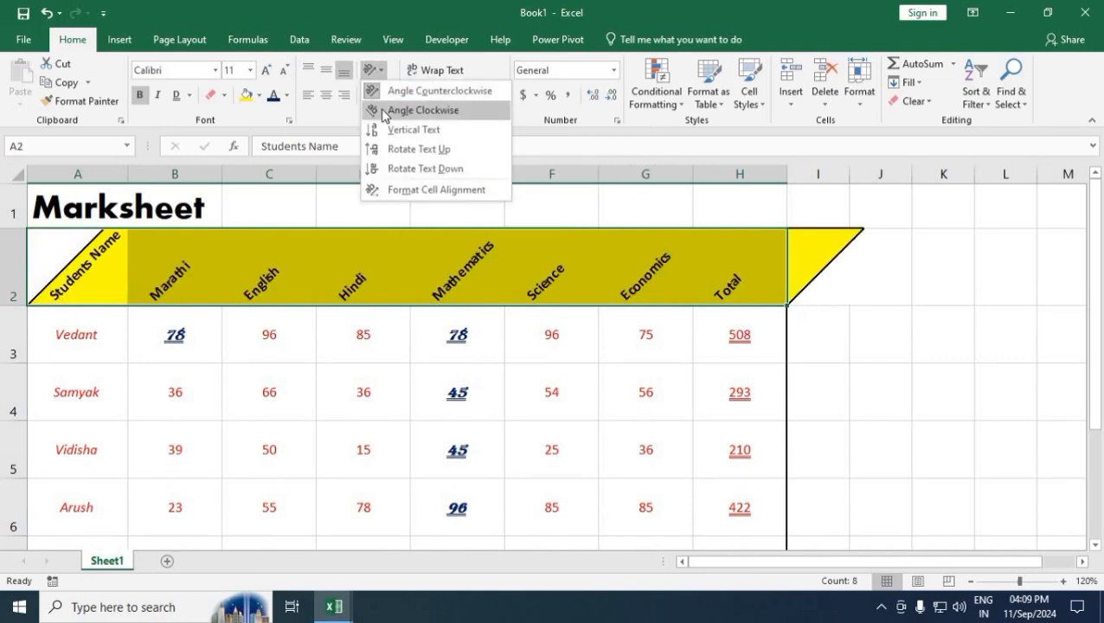
left_click(386, 108)
left_click(372, 70)
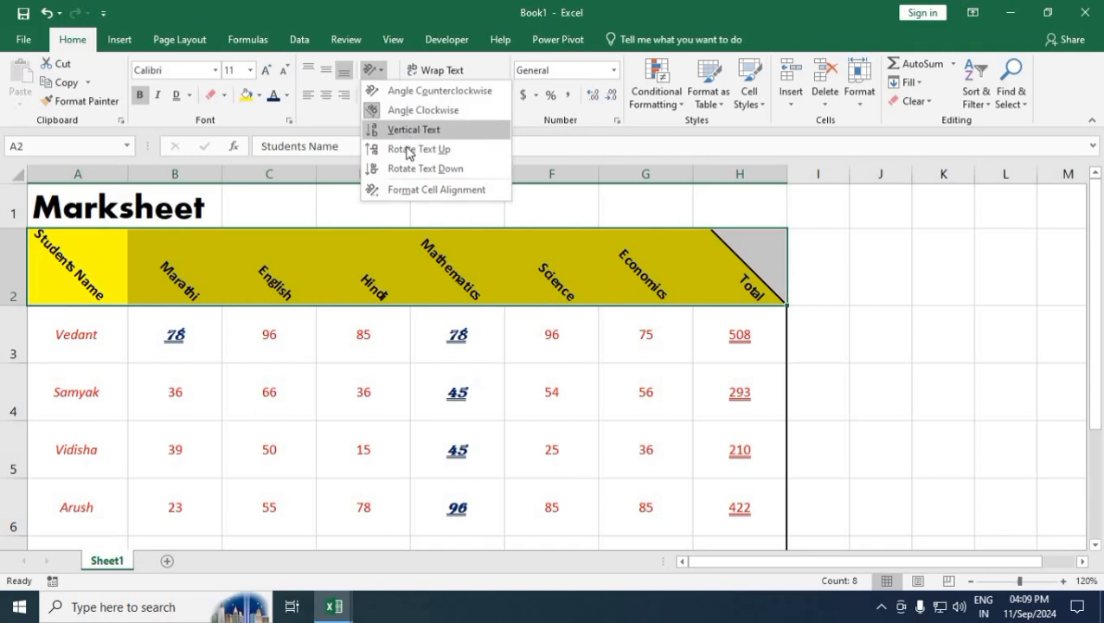
left_click(407, 148)
Return the header text in A2:H2 to horizontal orientation through the cell alignment settings.
left_click(372, 69)
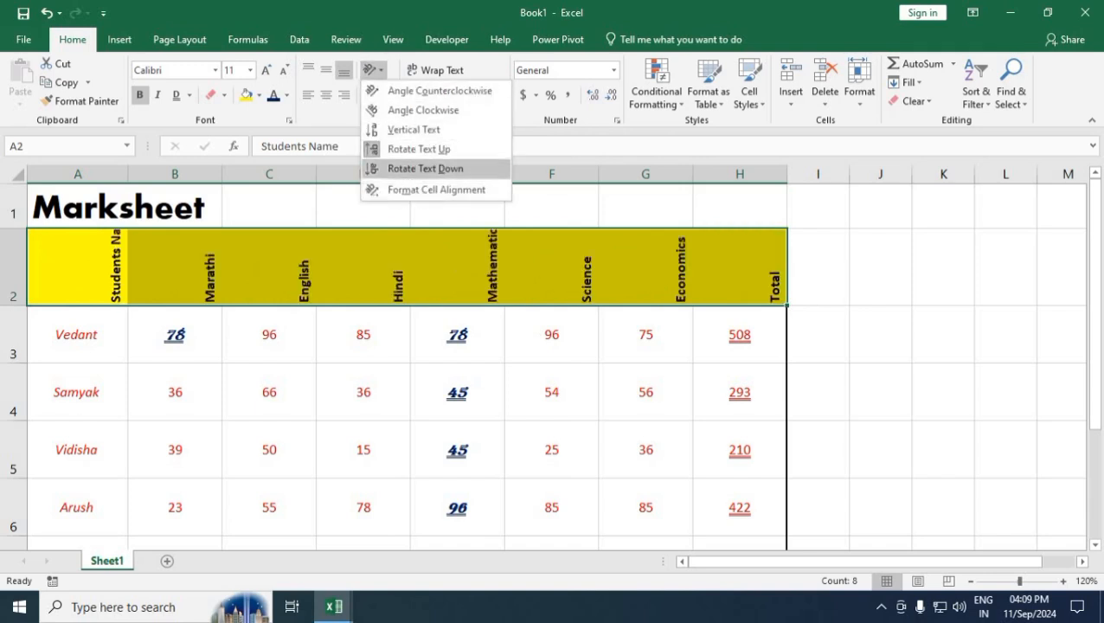
left_click(452, 196)
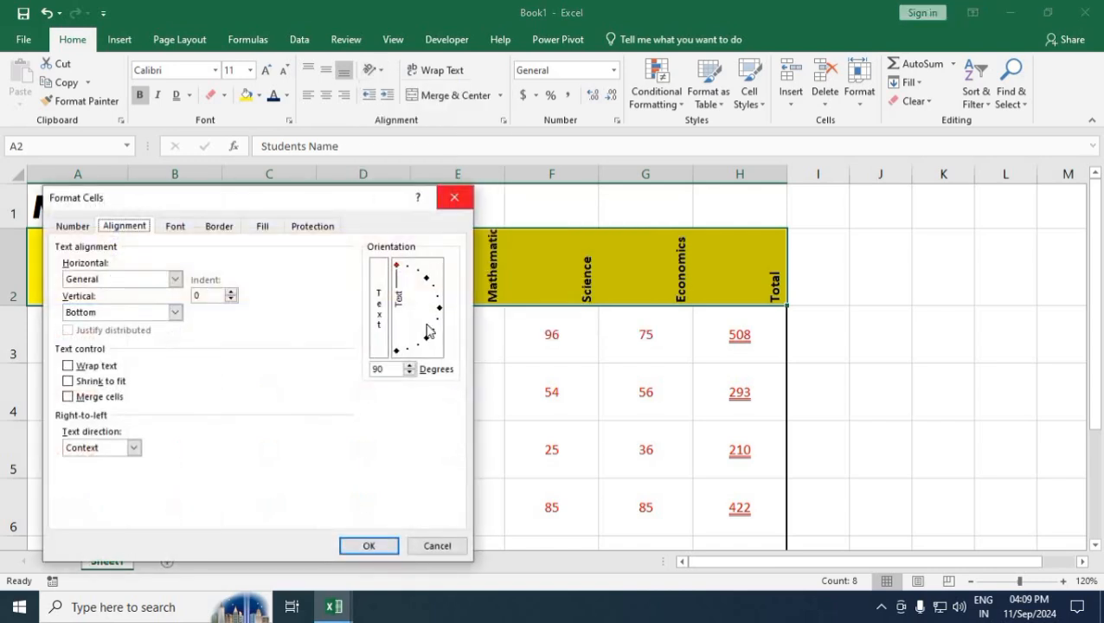
left_click_drag(423, 328, 437, 306)
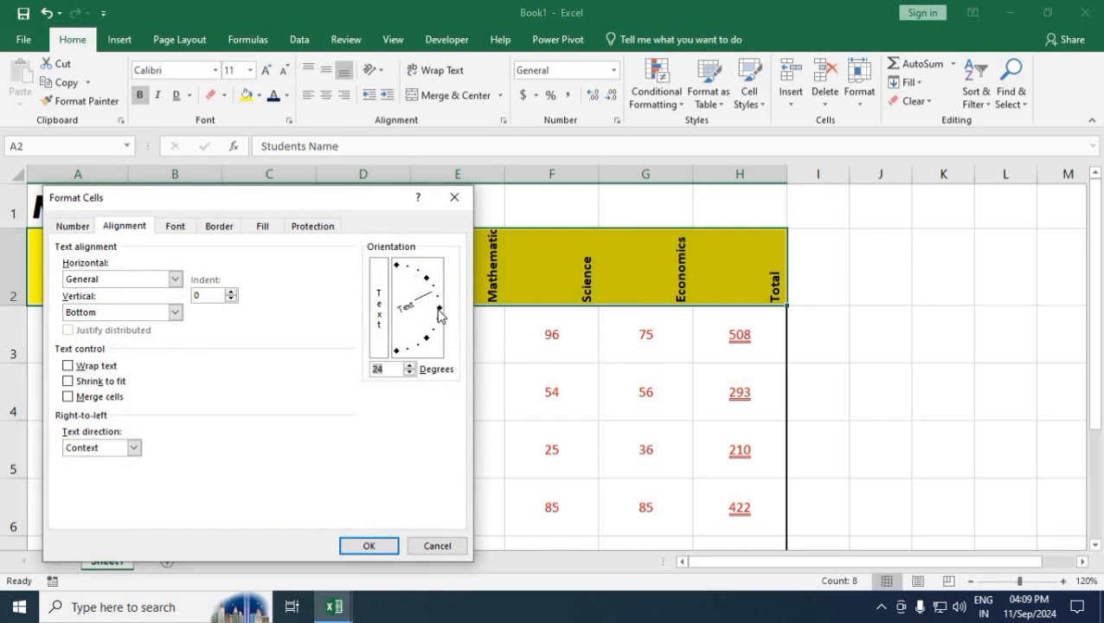
left_click(439, 309)
left_click(376, 543)
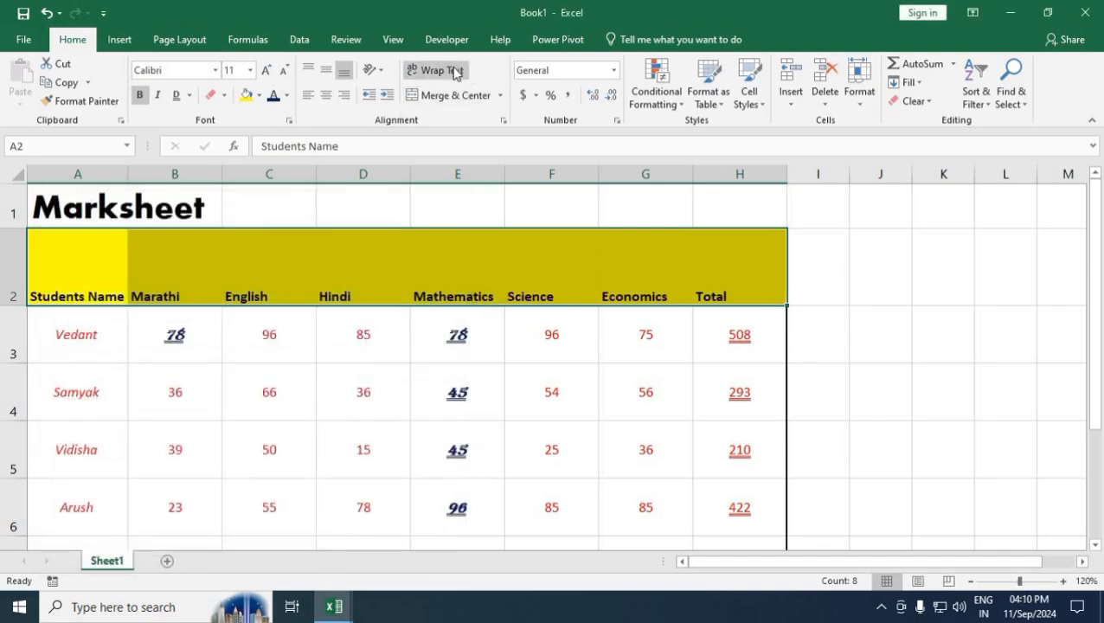
Increase the font size of the Students Name header in A2 to 18.
left_click(102, 294)
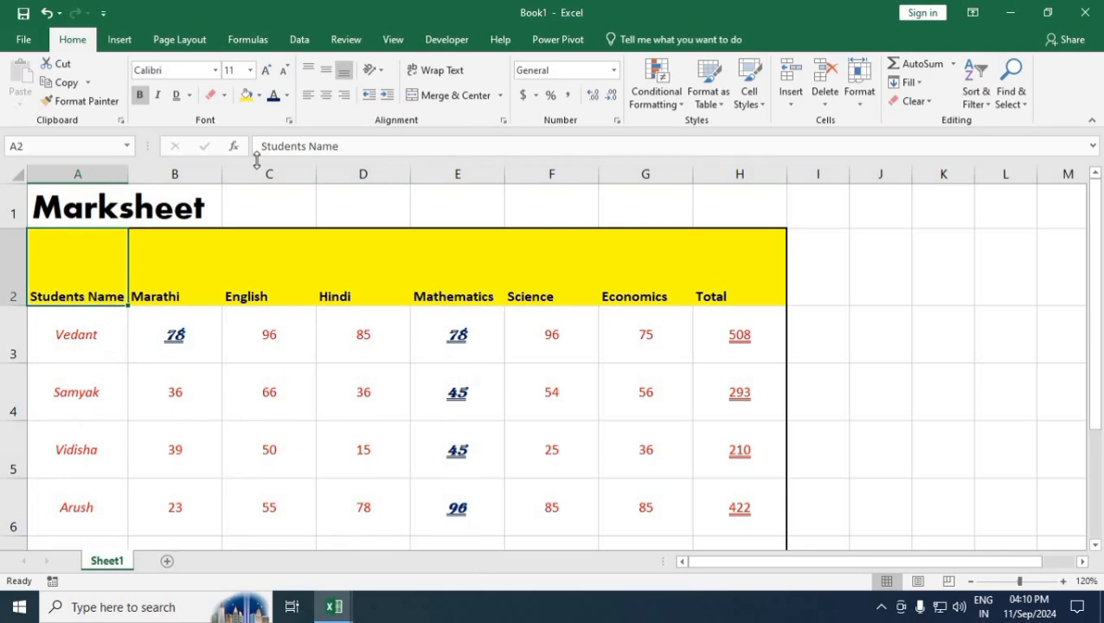
left_click(269, 69)
left_click(269, 69)
left_click(269, 69)
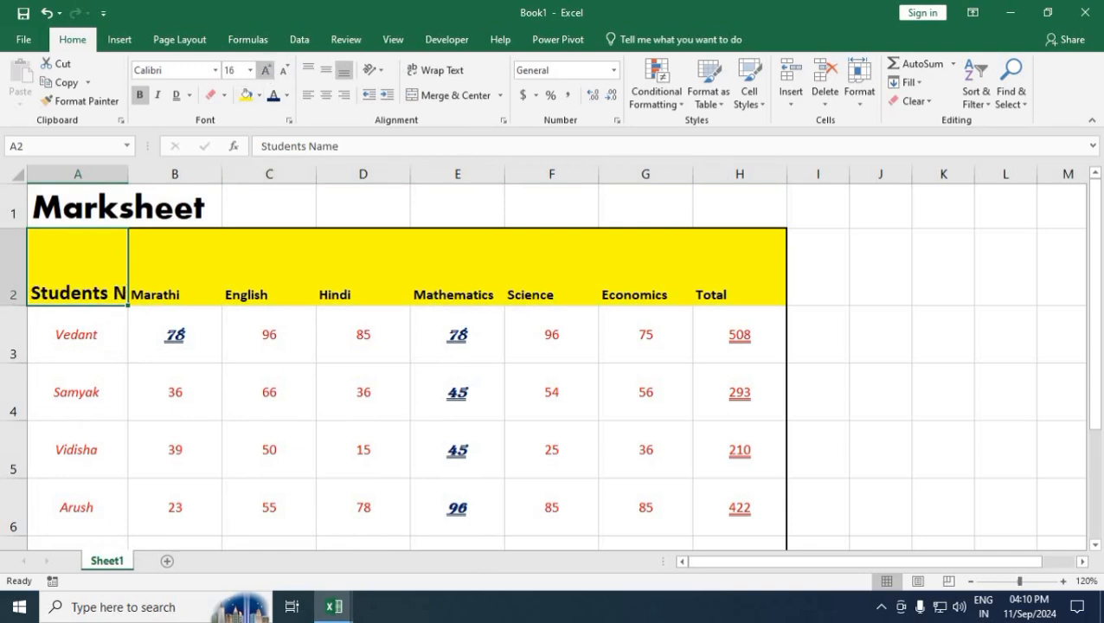
left_click(269, 69)
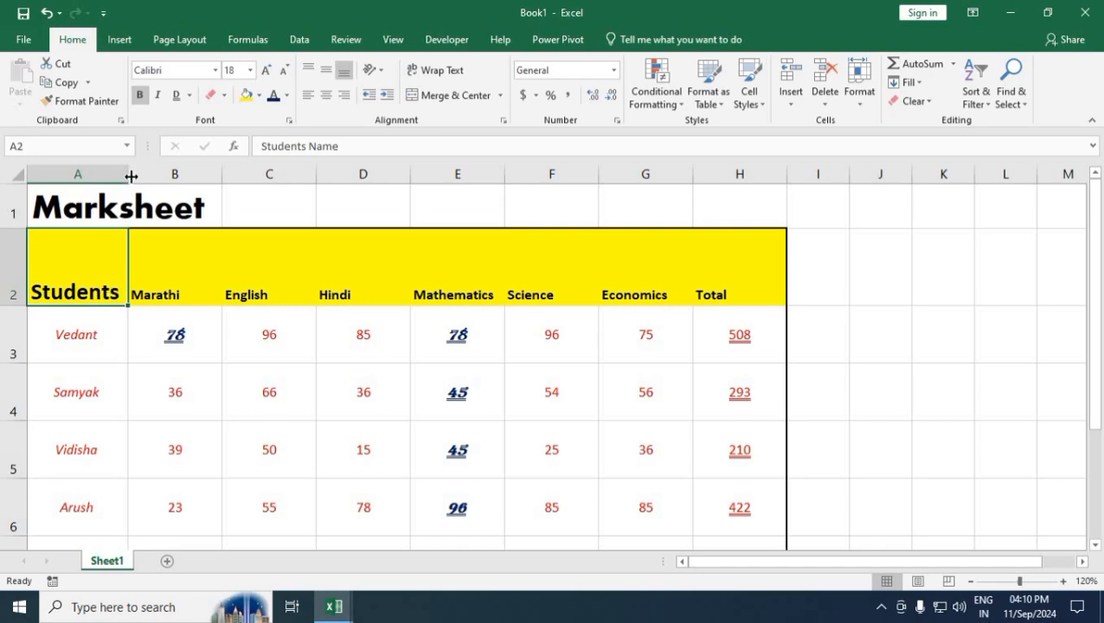
Try widening column A, undo it, and wrap the Students Name header text in A2 instead.
left_click_drag(129, 175, 224, 178)
key("ctrl+z")
left_click(445, 73)
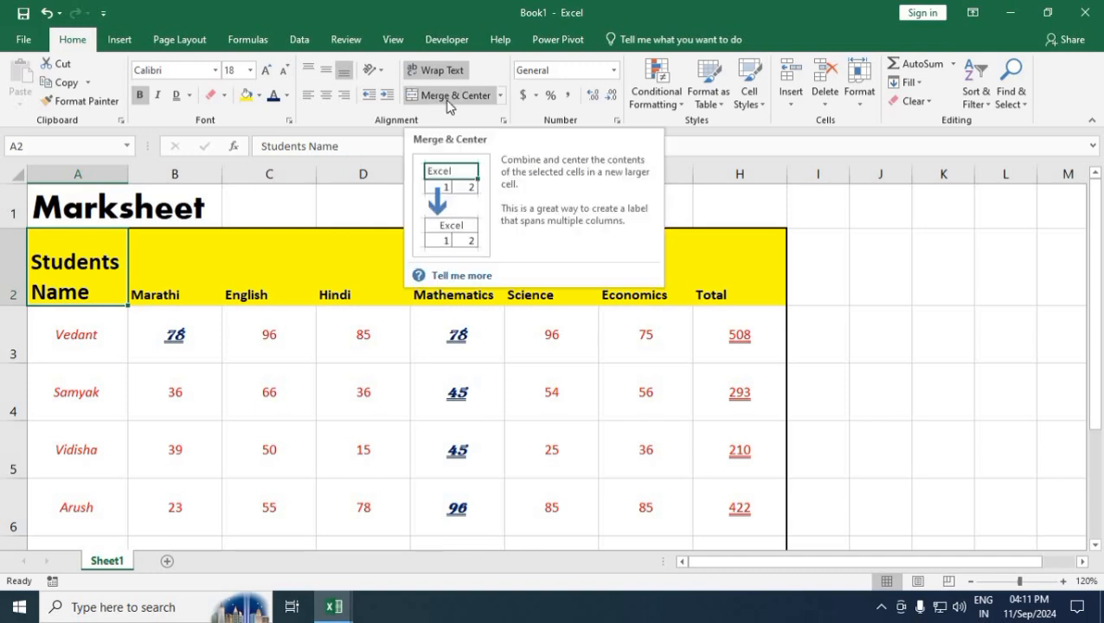
Merge the Marksheet title cells A1:H1 with the Merge Cells option.
left_click(78, 212)
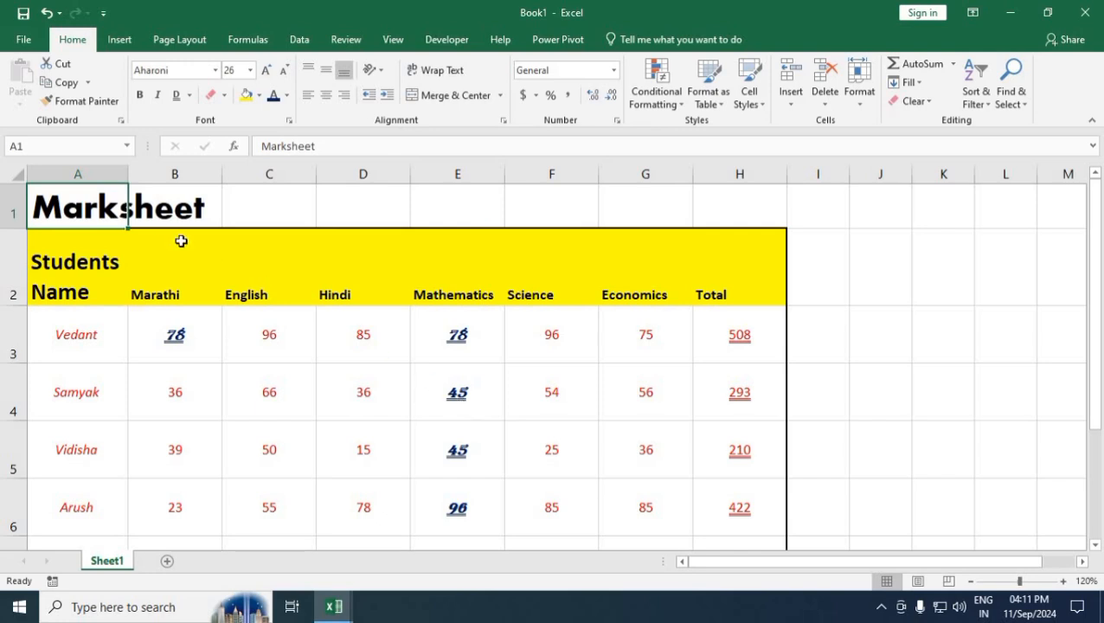
left_click(405, 208)
left_click(536, 214)
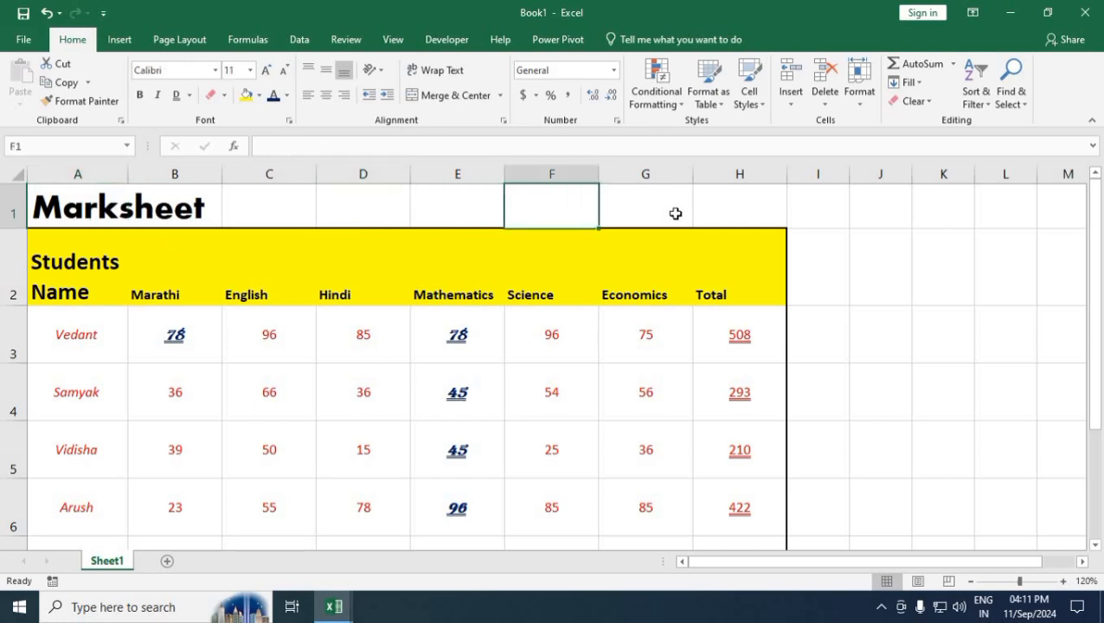
left_click(675, 212)
left_click(727, 214)
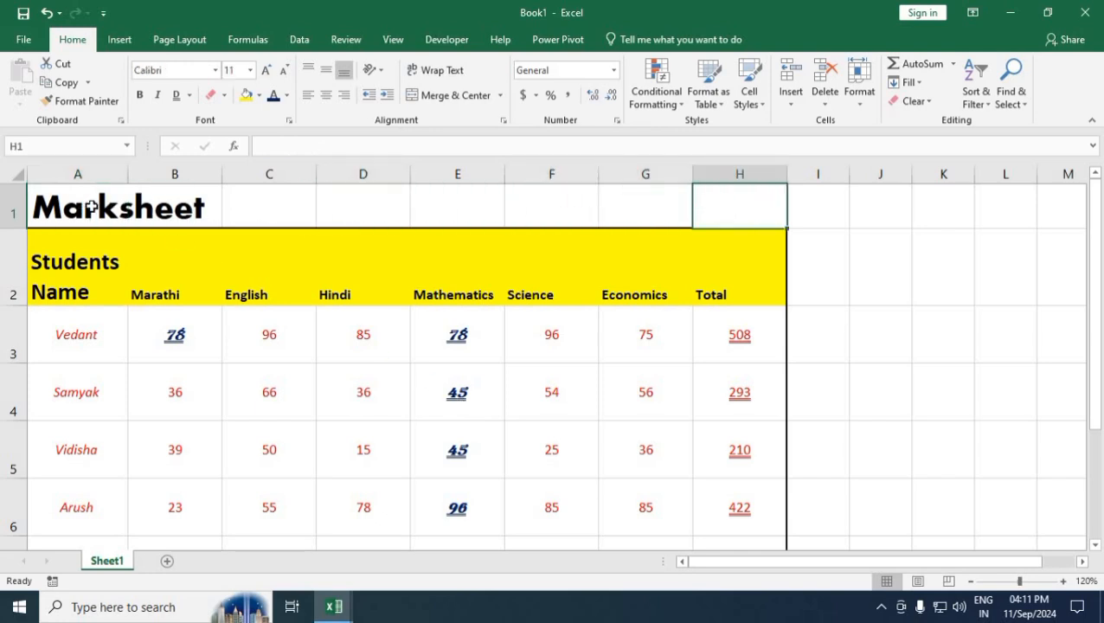
left_click_drag(86, 207, 709, 221)
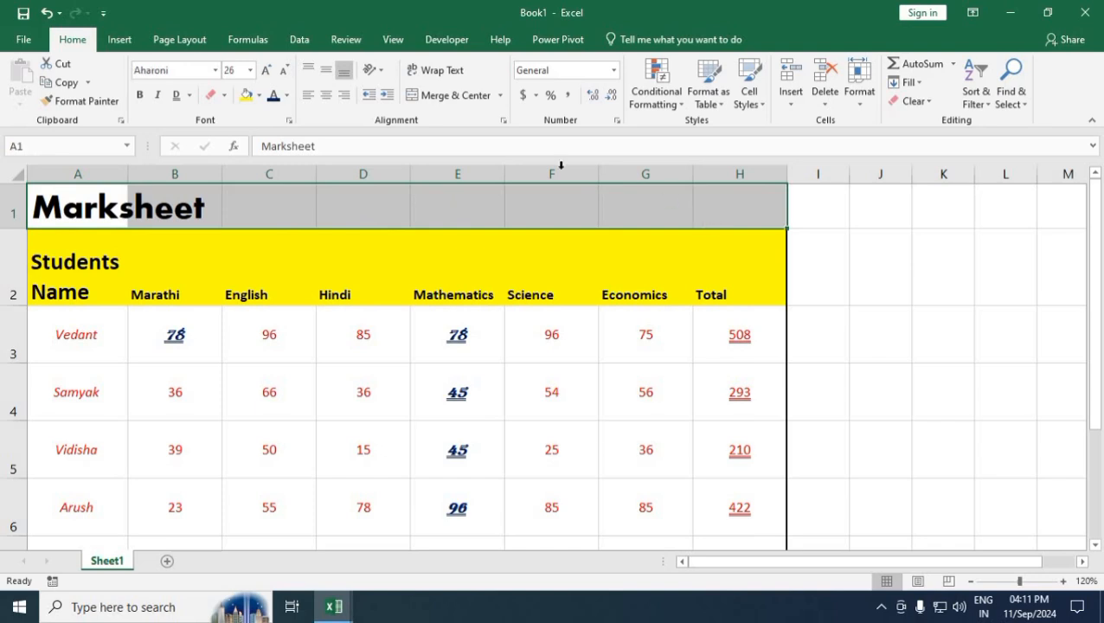
left_click(500, 96)
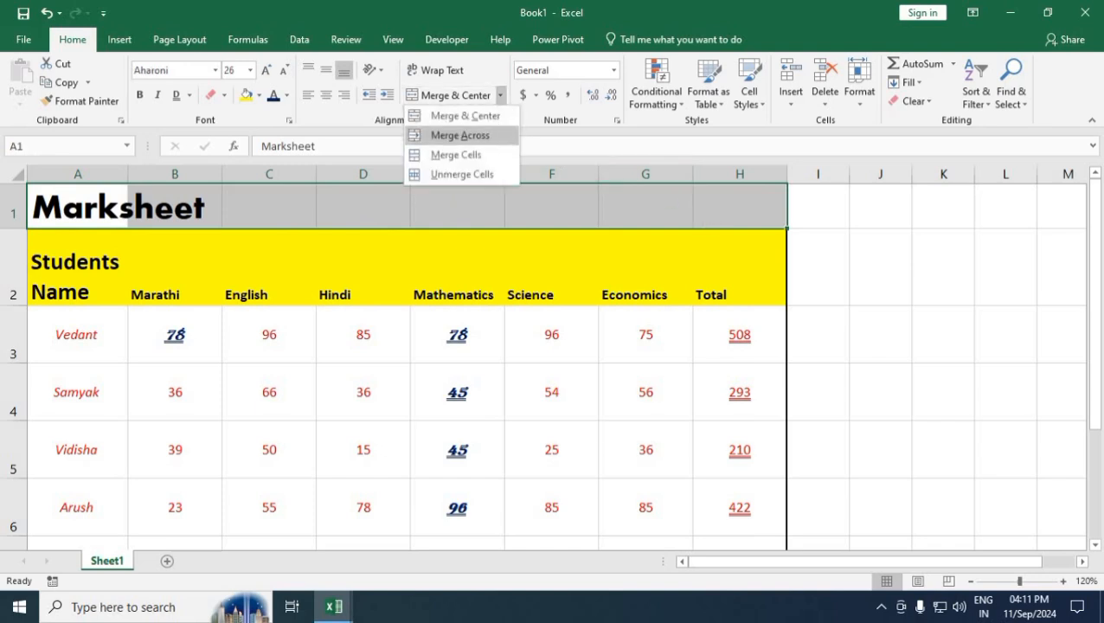
left_click(468, 152)
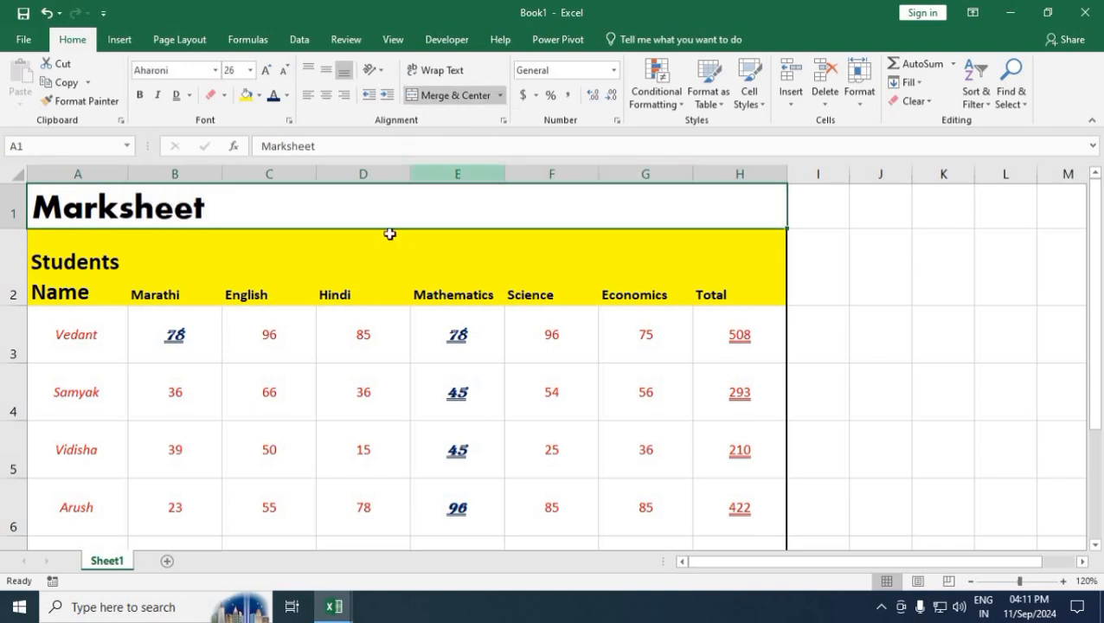
Unmerge the Marksheet title cell A1:H1 back into separate cells and check the individual cells in row 1.
left_click(323, 260)
left_click(260, 208)
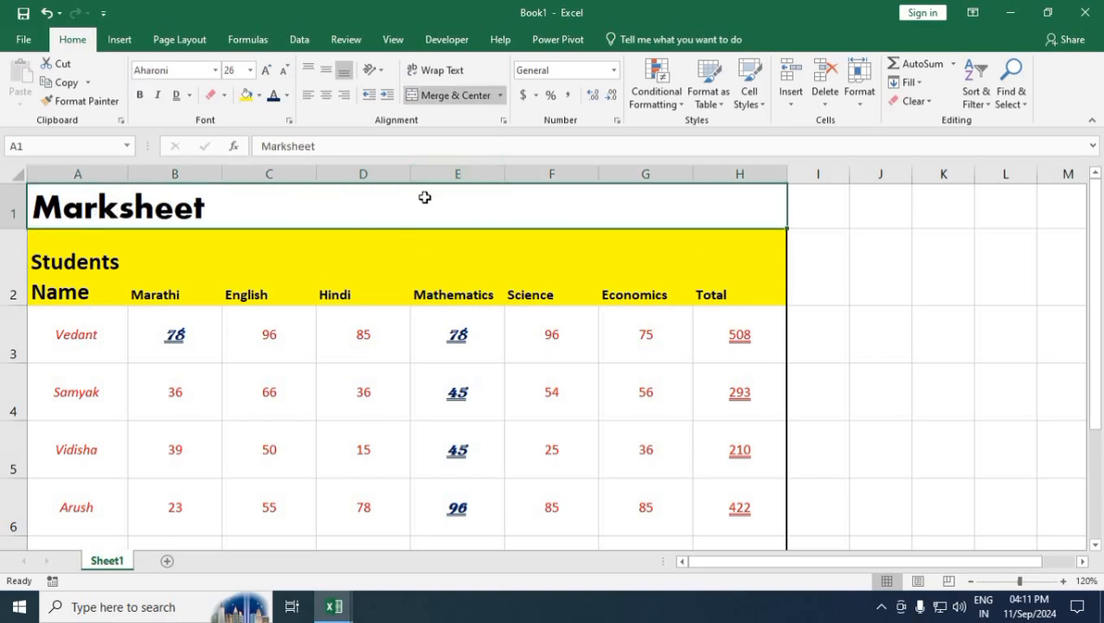
left_click(501, 97)
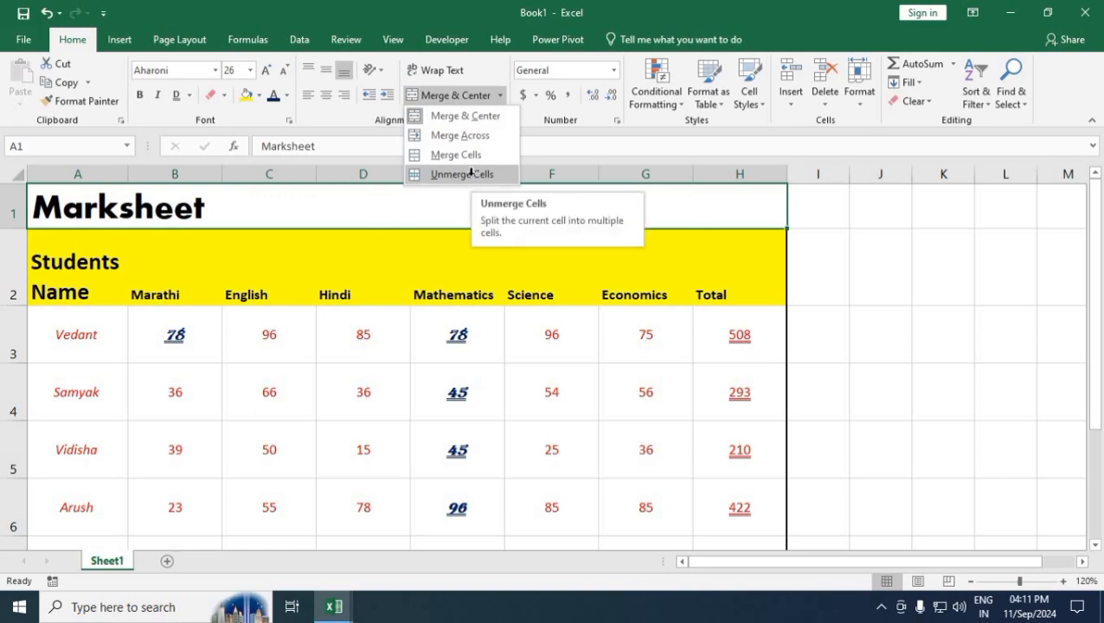
left_click(471, 174)
left_click(288, 215)
key("Right")
key("Right")
key("Right")
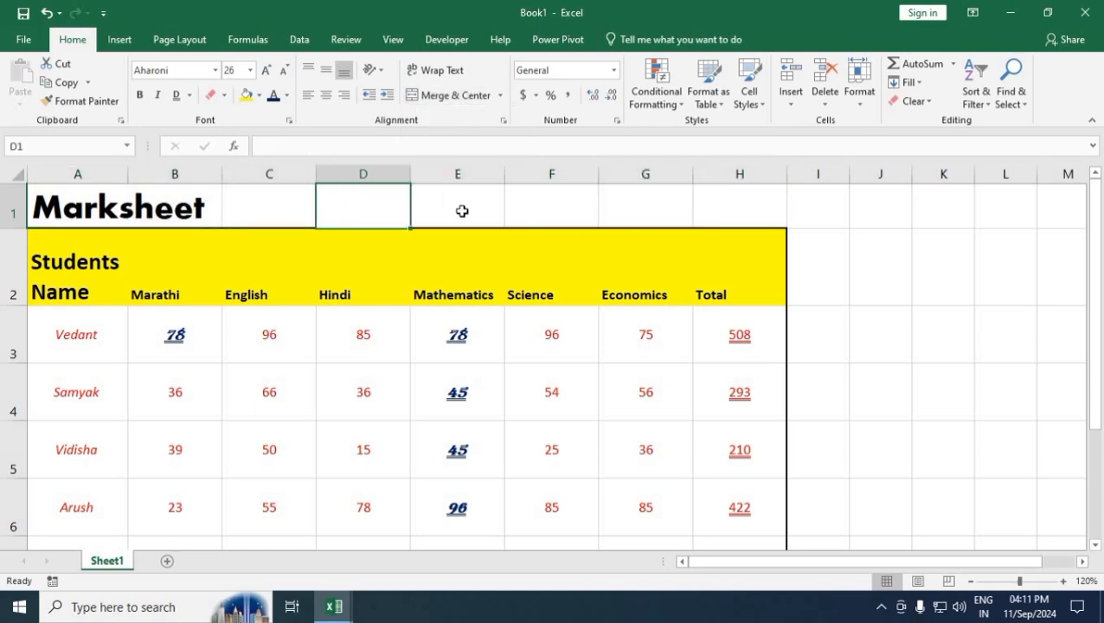
Merge the title cells A1:H1 and center the Marksheet title with Merge & Center.
left_click_drag(76, 207, 742, 207)
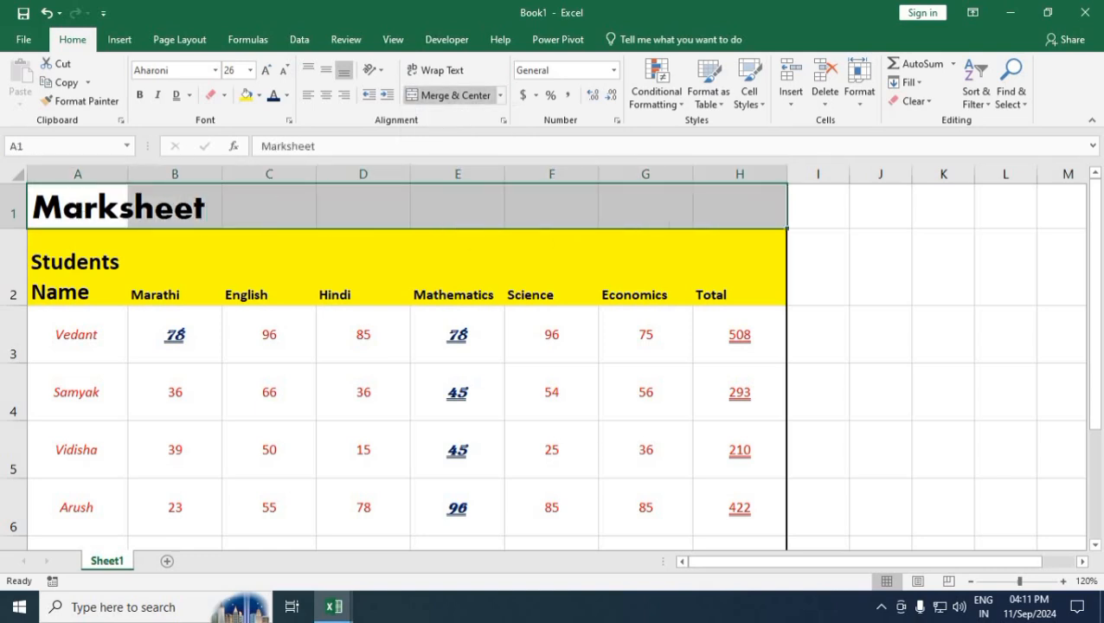
left_click(501, 97)
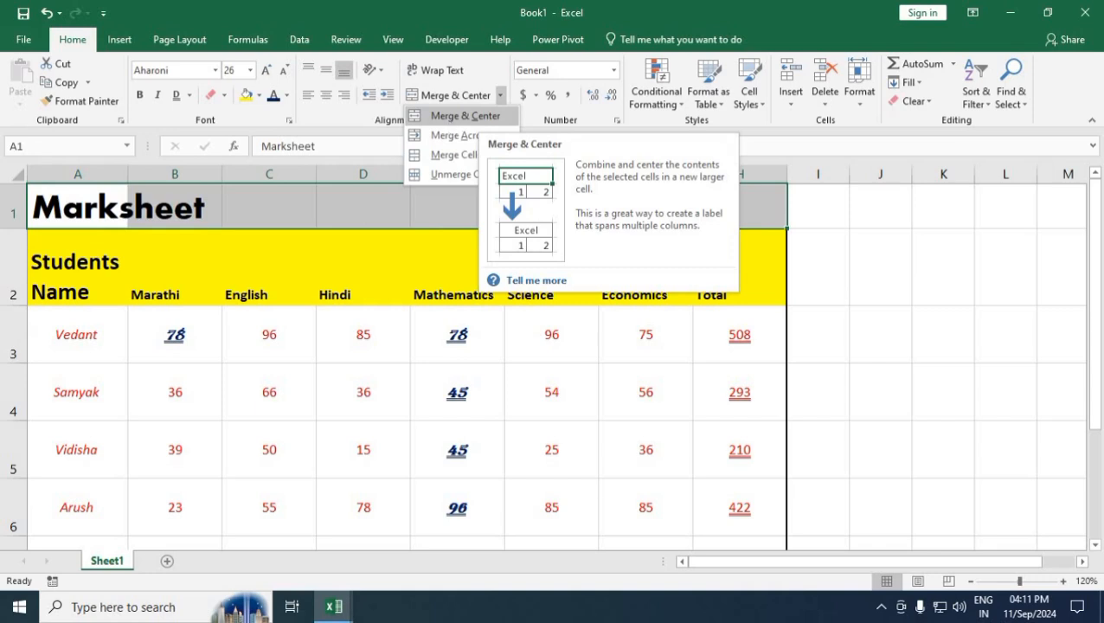
left_click(452, 117)
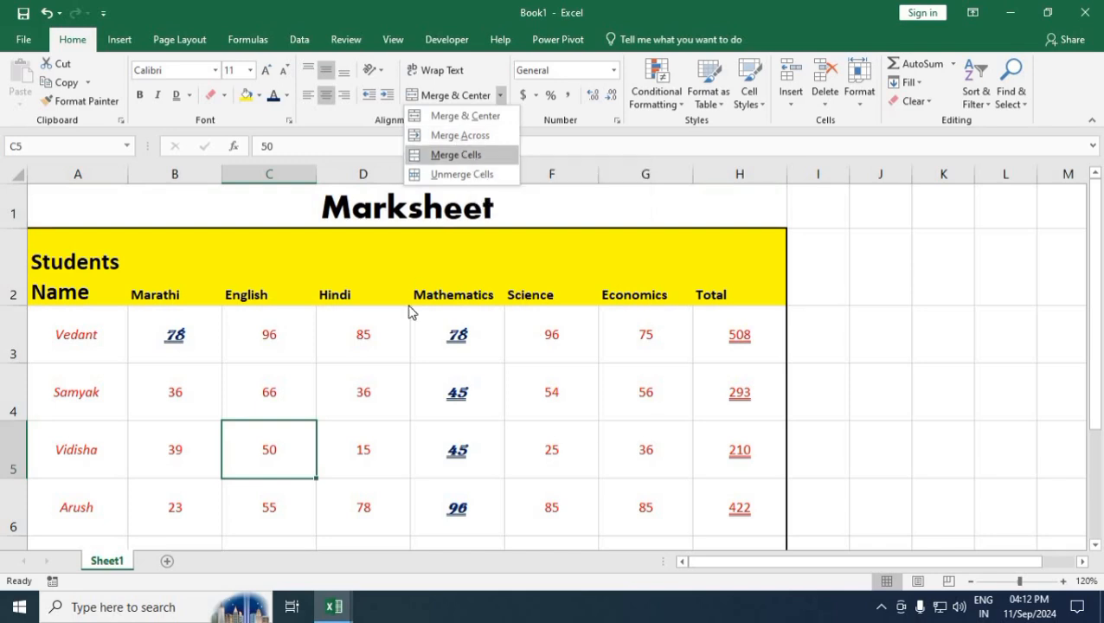
left_click(343, 463)
Merge each row of the empty red-bordered range A10:E17 into one cell with Merge Across.
scroll(343, 464, "down", 4)
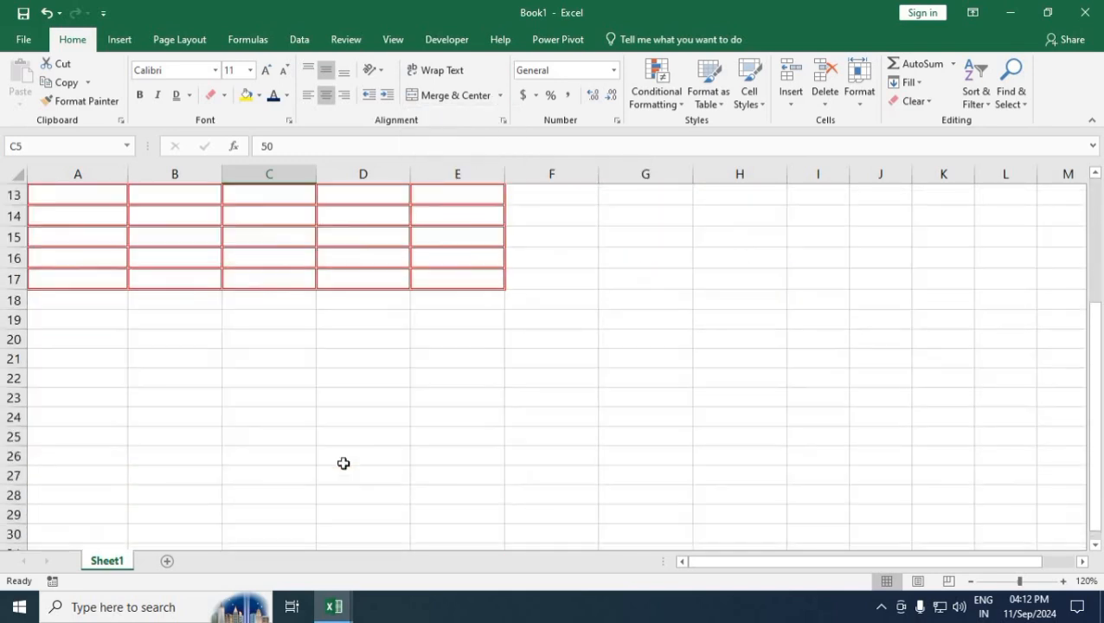
scroll(232, 385, "up", 2)
left_click(77, 330)
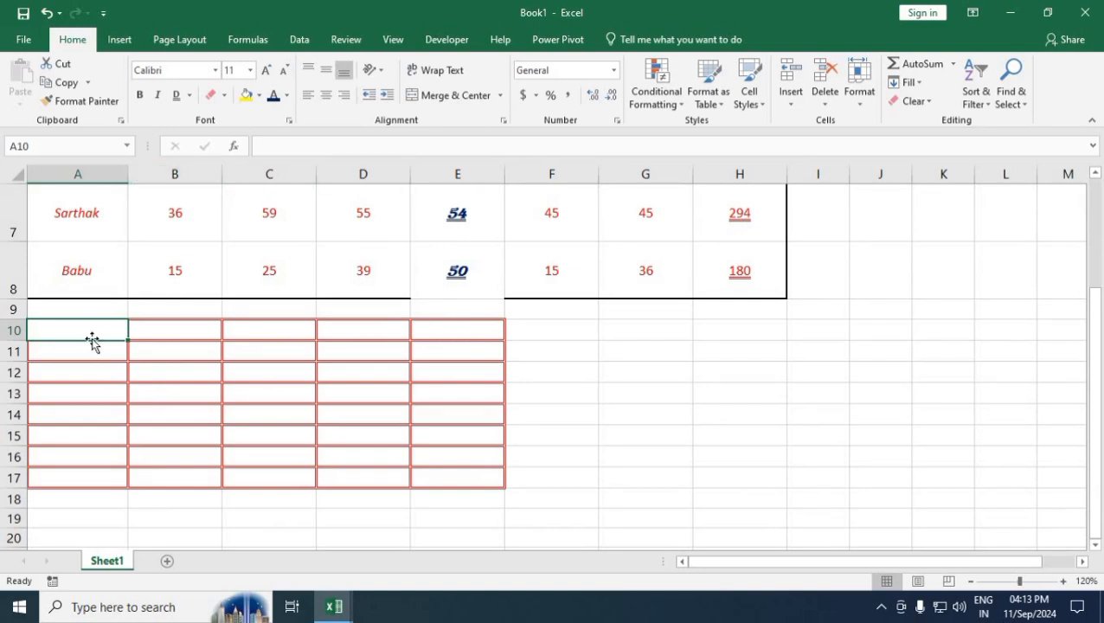
left_click_drag(93, 328, 419, 331)
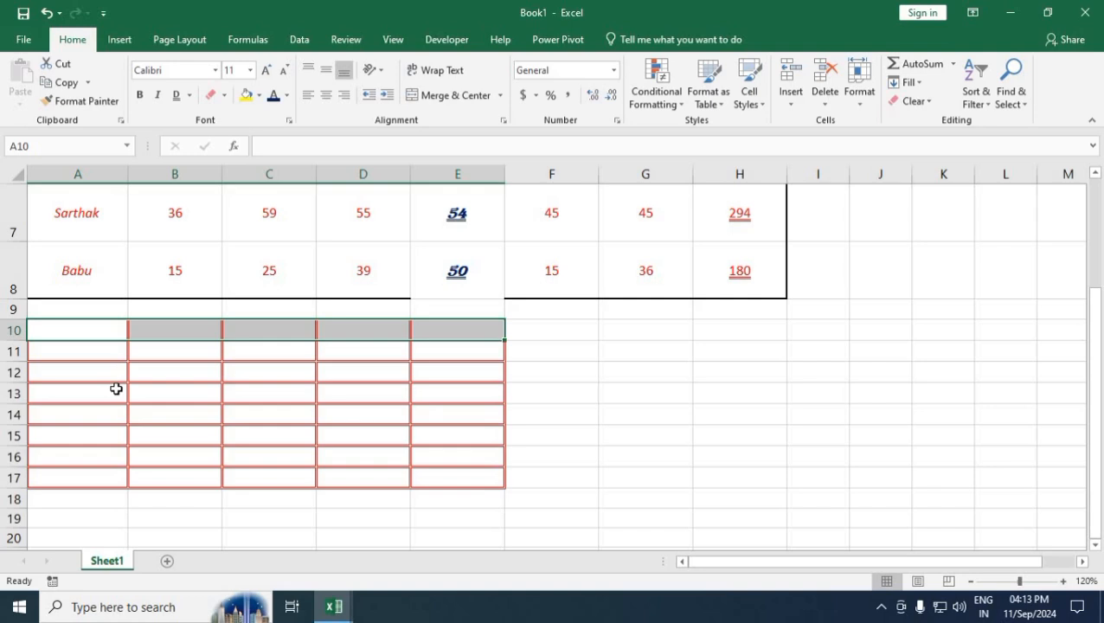
left_click_drag(95, 330, 489, 480)
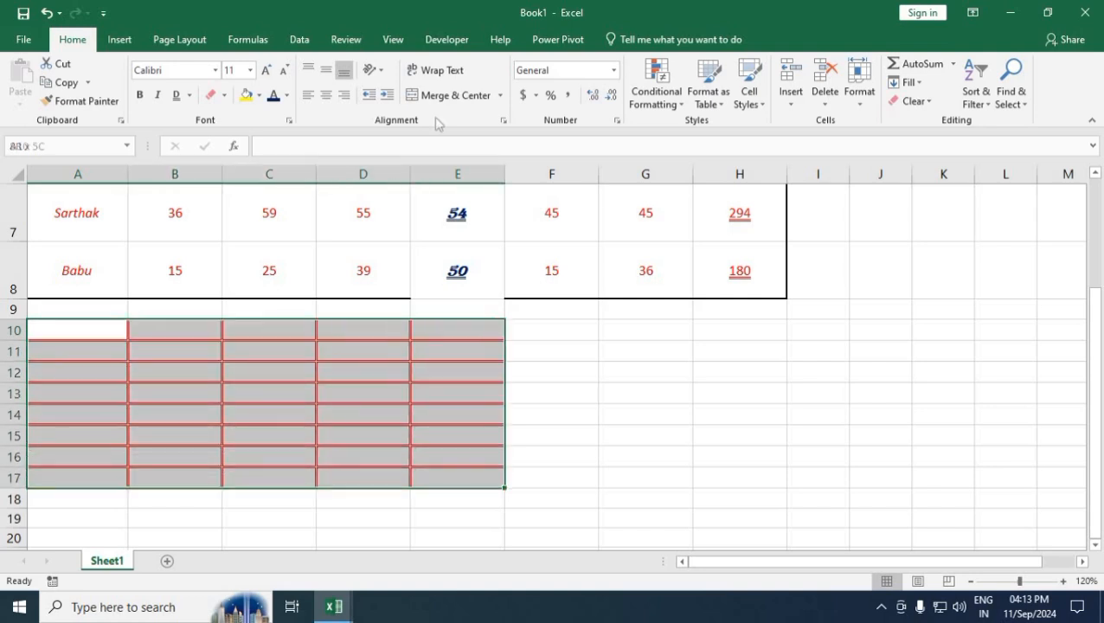
left_click(500, 95)
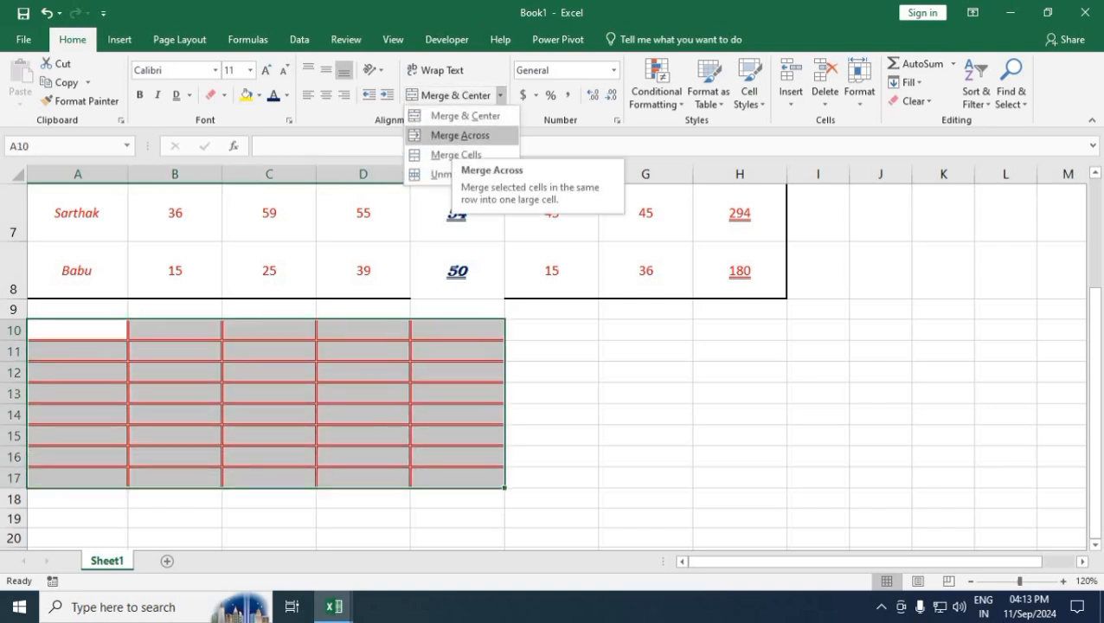
left_click(452, 139)
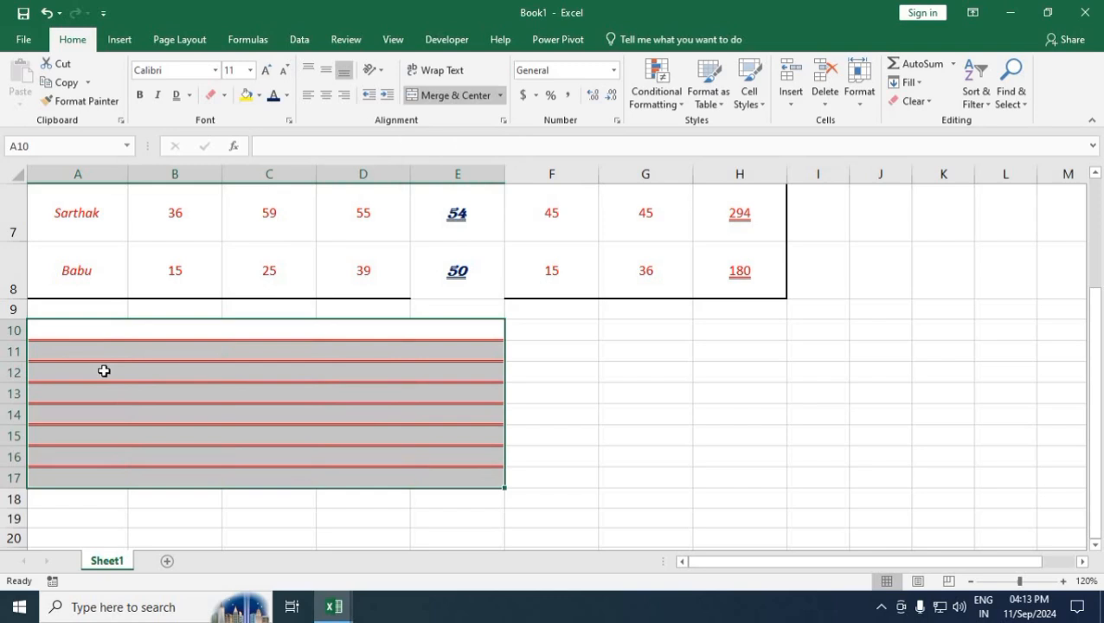
Examine the merged rows from row 10 down to row 17 by selecting them one after another.
left_click(136, 337)
left_click(145, 352)
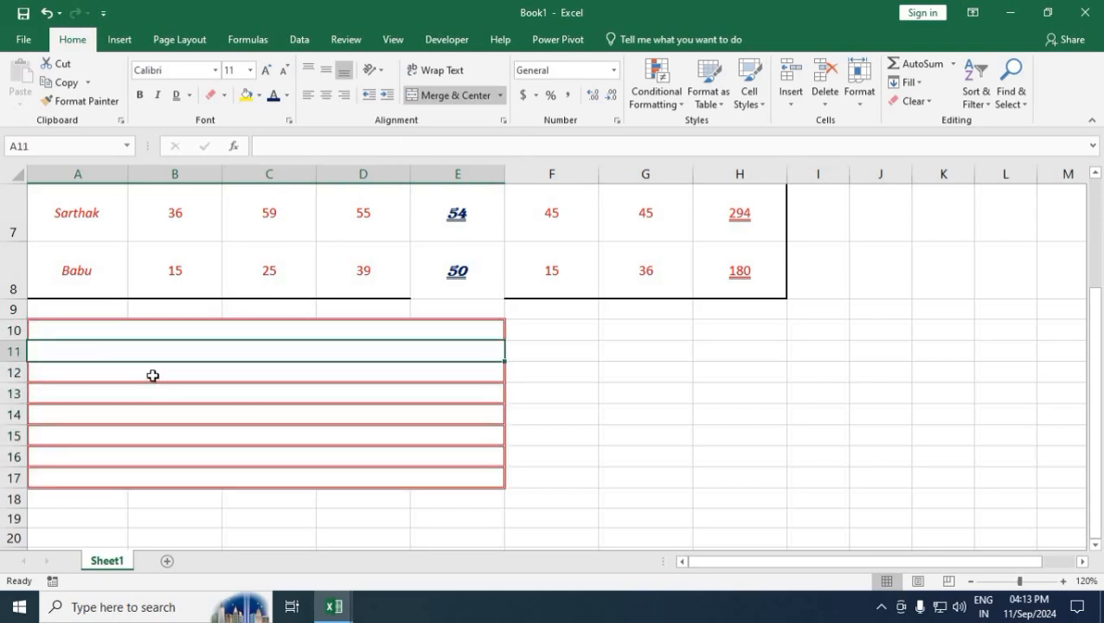
left_click(153, 377)
left_click(154, 397)
left_click(157, 417)
left_click(162, 437)
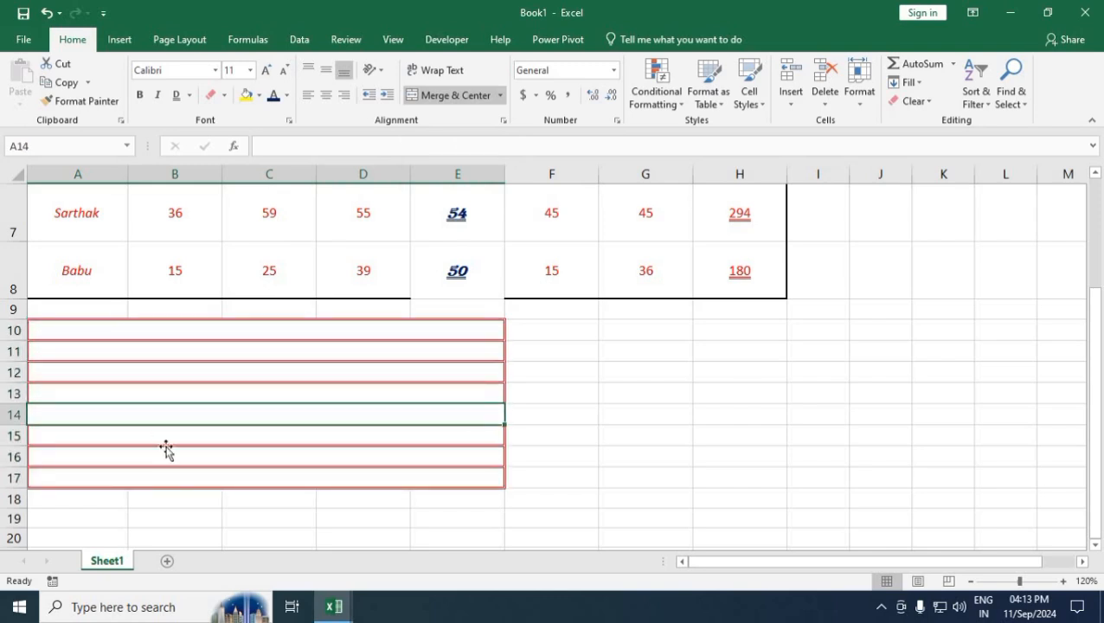
left_click(169, 457)
left_click(176, 482)
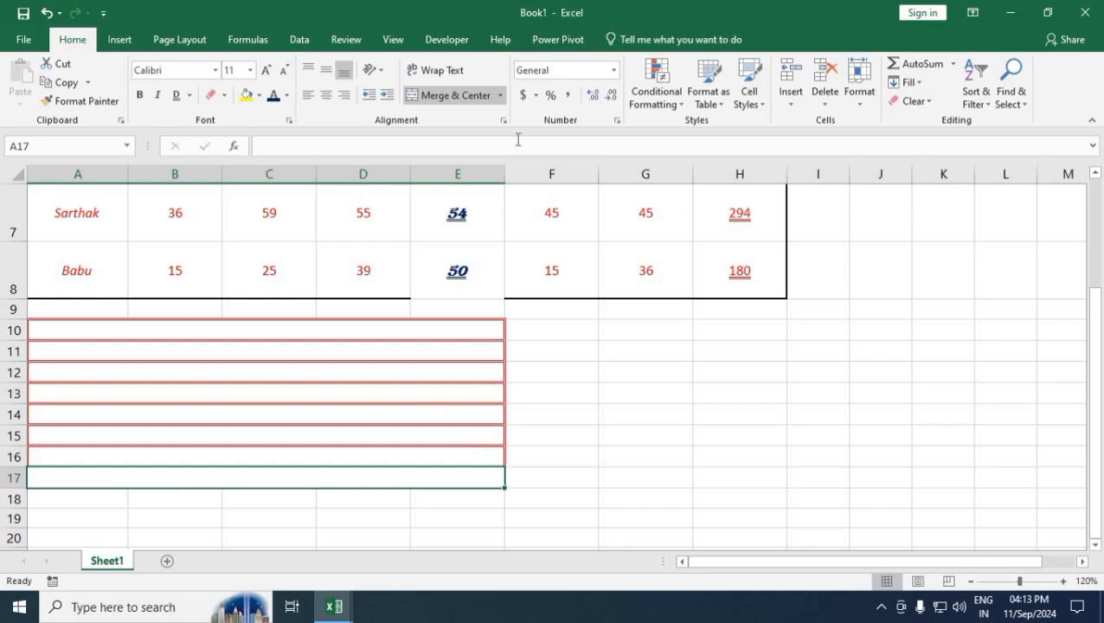